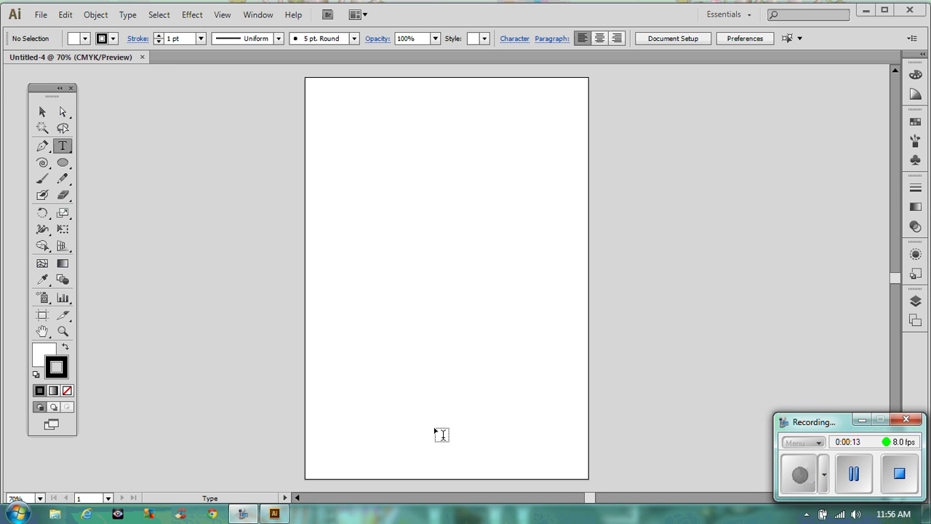
# Add the point text "Technology Rules" near the upper-left corner of the artboard with the Type tool.
pyautogui.click(69, 147)
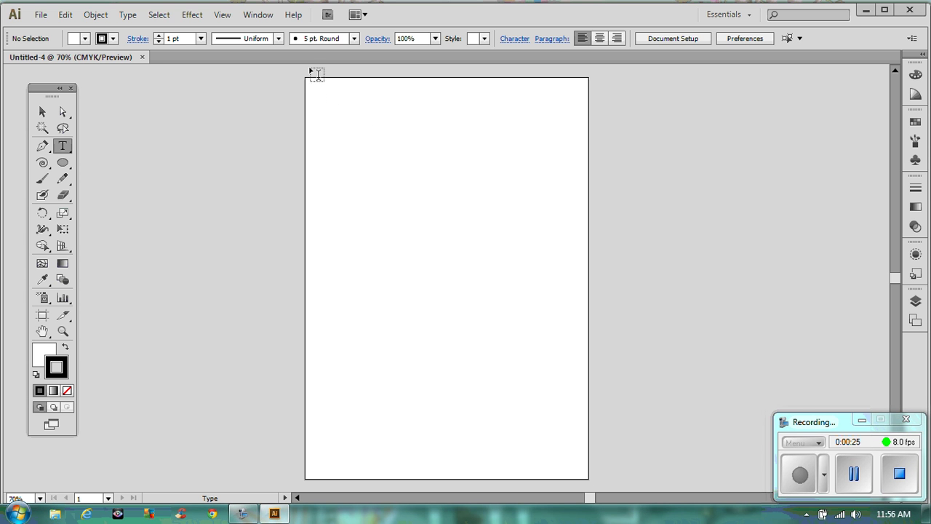
pyautogui.click(331, 100)
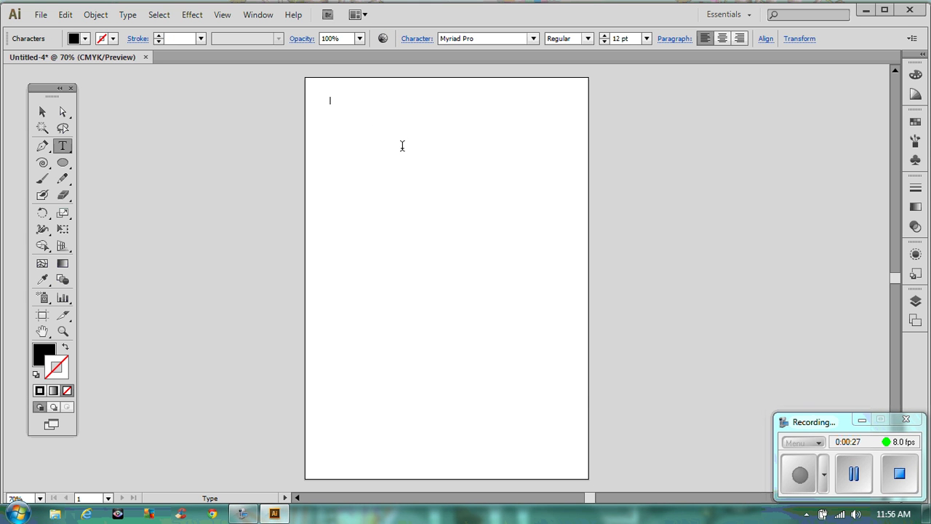
pyautogui.write('Technology Rules')
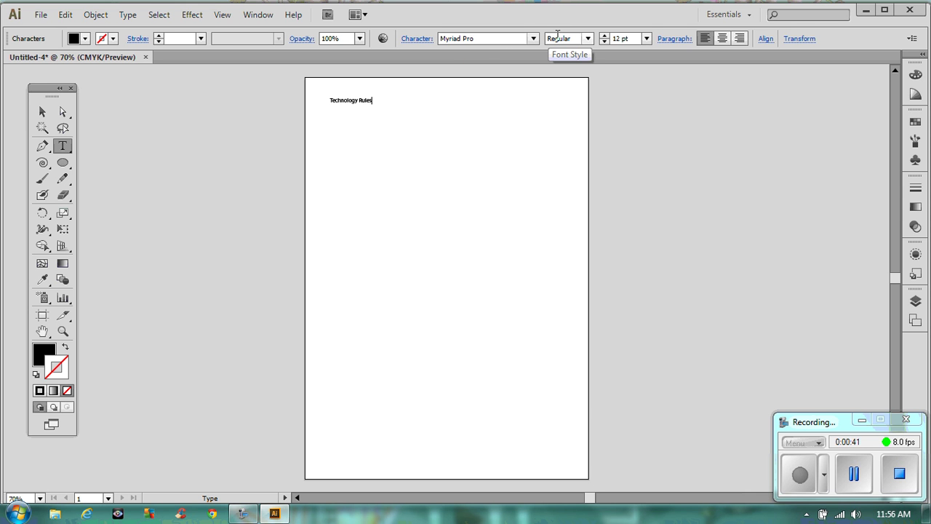
pyautogui.click(588, 40)
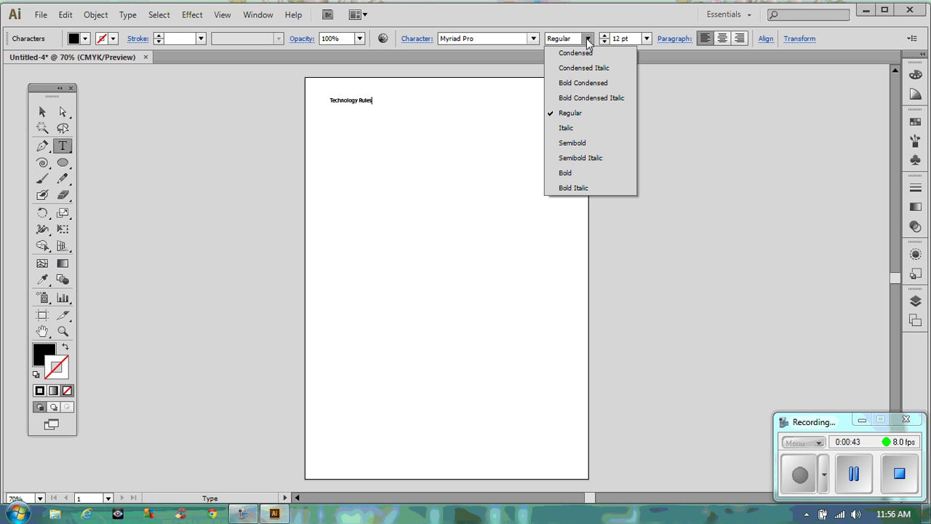
pyautogui.click(589, 41)
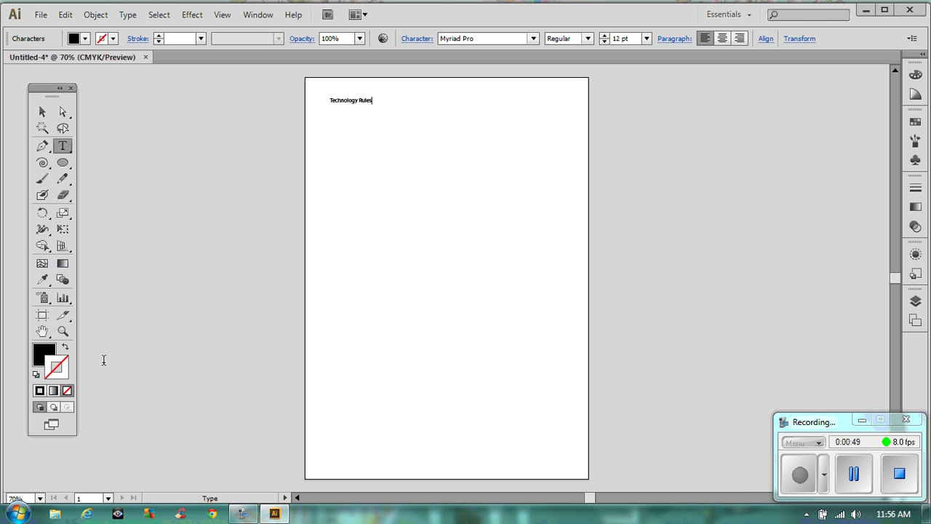
# Move the "Technology Rules" text slightly higher on the artboard.
pyautogui.click(65, 333)
pyautogui.moveTo(304, 83); pyautogui.dragTo(514, 174)
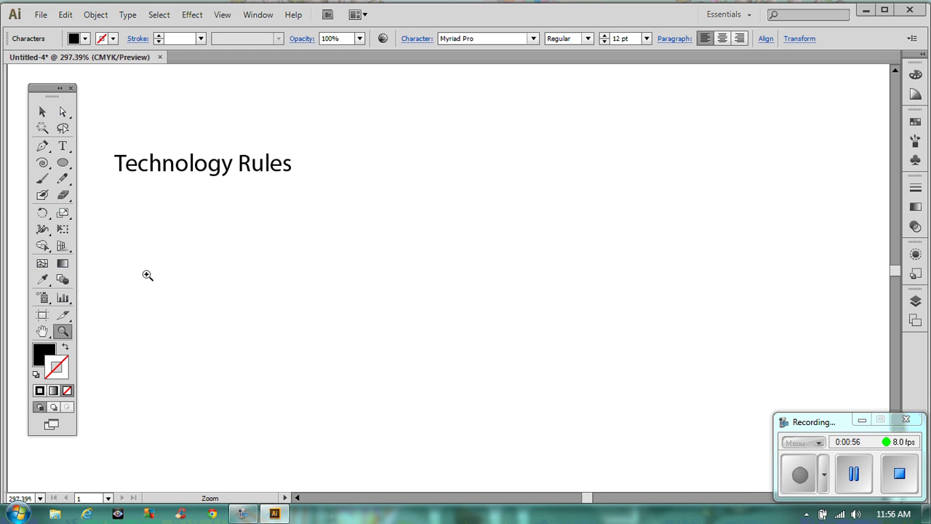
pyautogui.moveTo(46, 90); pyautogui.dragTo(24, 86)
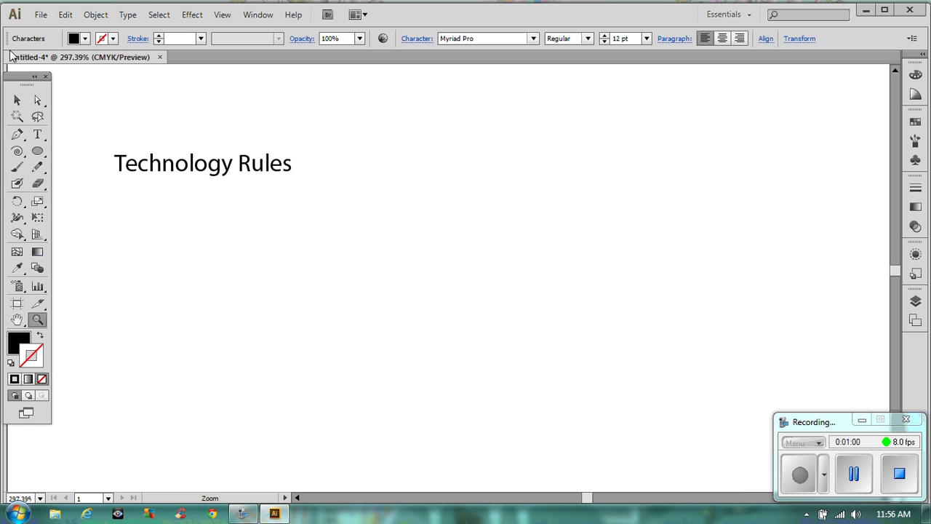
pyautogui.click(17, 100)
pyautogui.moveTo(184, 167); pyautogui.dragTo(190, 129)
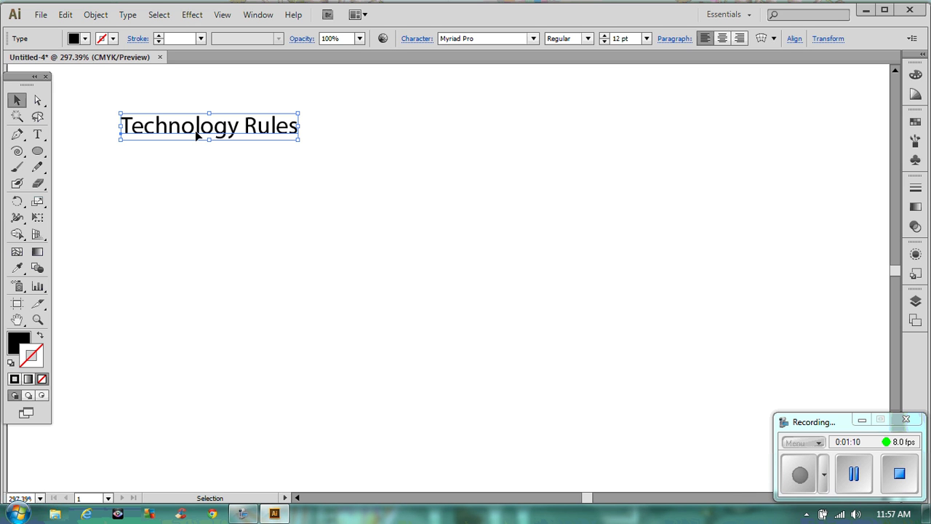
# Duplicate the "Technology Rules" text and place the copy directly below the original, aligned at its left edge.
pyautogui.press('a')
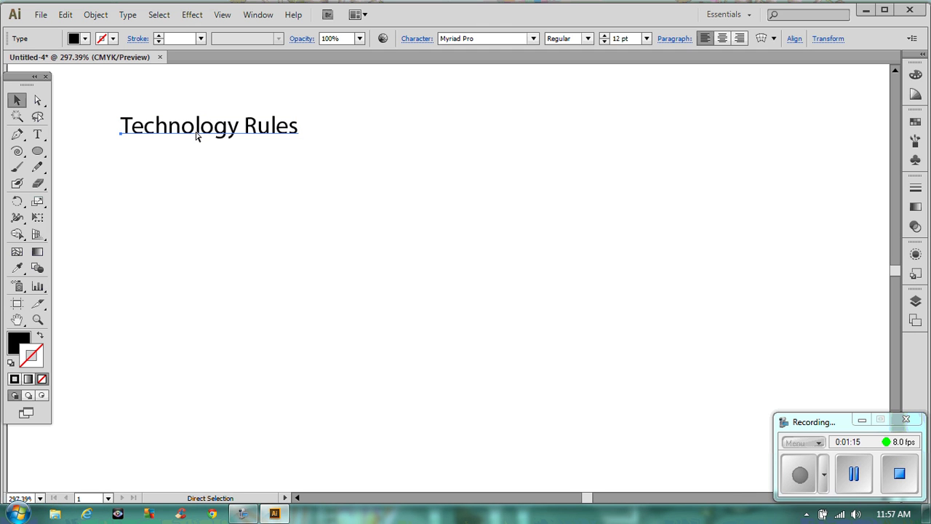
pyautogui.hotkey('ctrl', 'c')
pyautogui.hotkey('ctrl', 'v')
pyautogui.press('v')
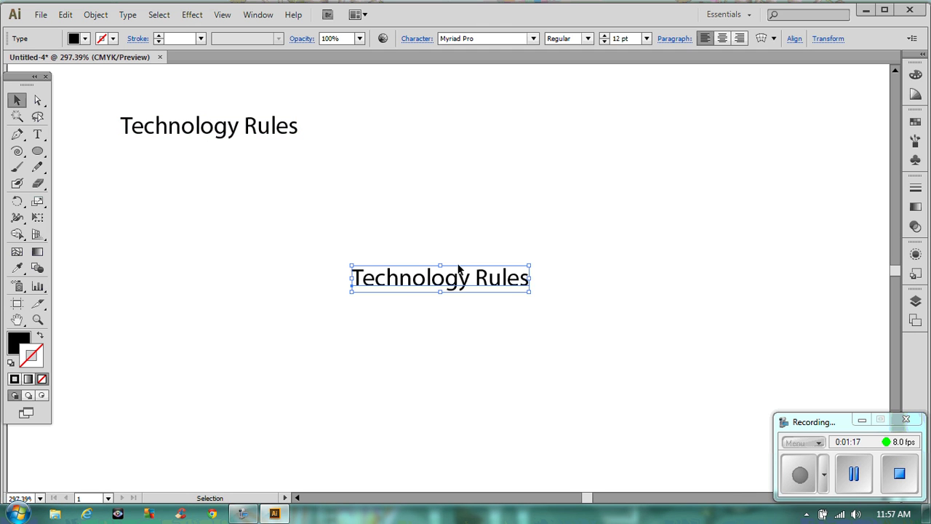
pyautogui.moveTo(453, 276); pyautogui.dragTo(232, 172)
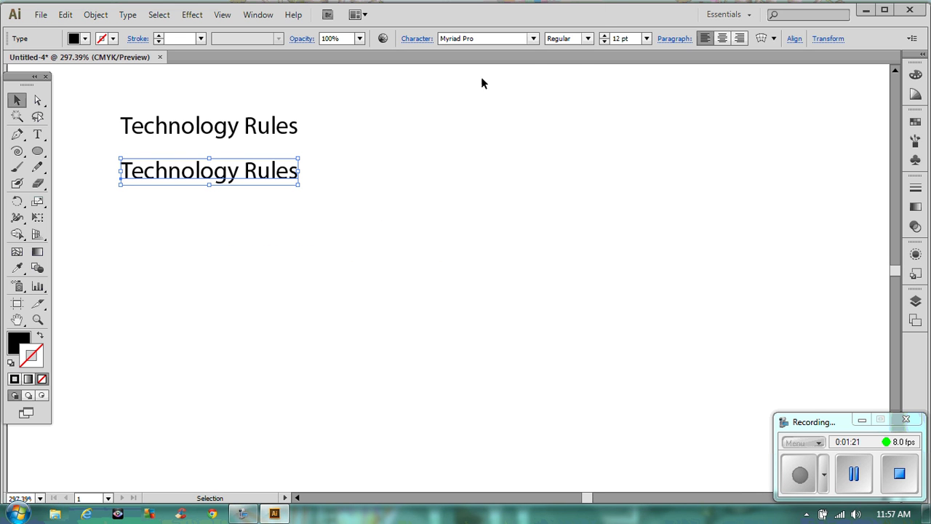
pyautogui.click(533, 38)
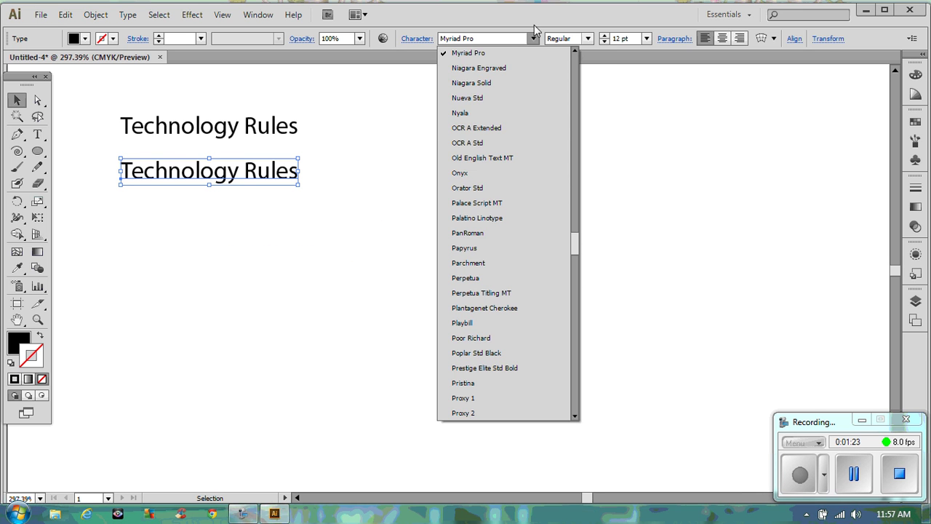
pyautogui.click(534, 39)
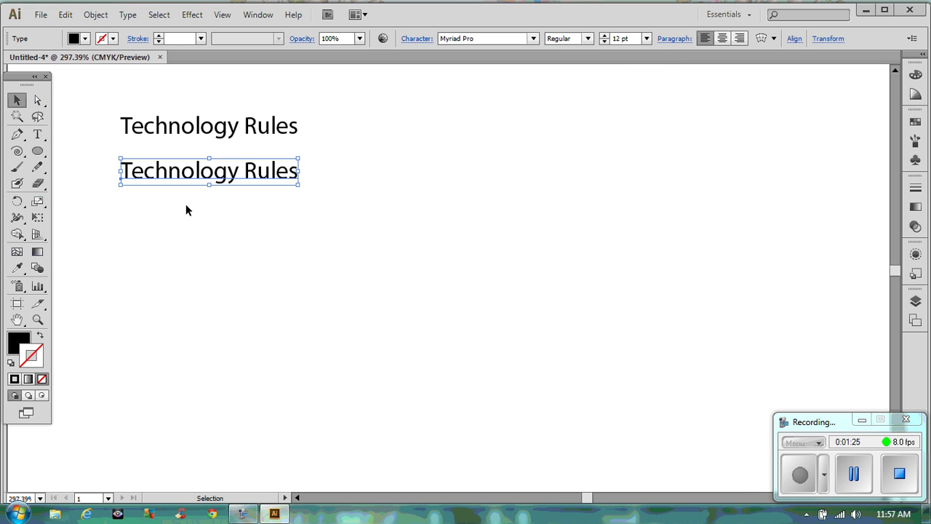
pyautogui.click(535, 38)
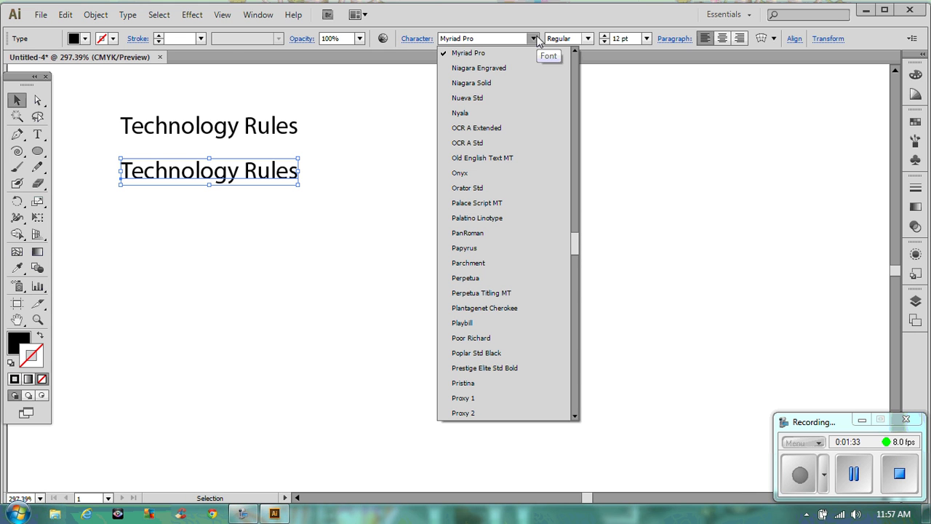
pyautogui.click(535, 38)
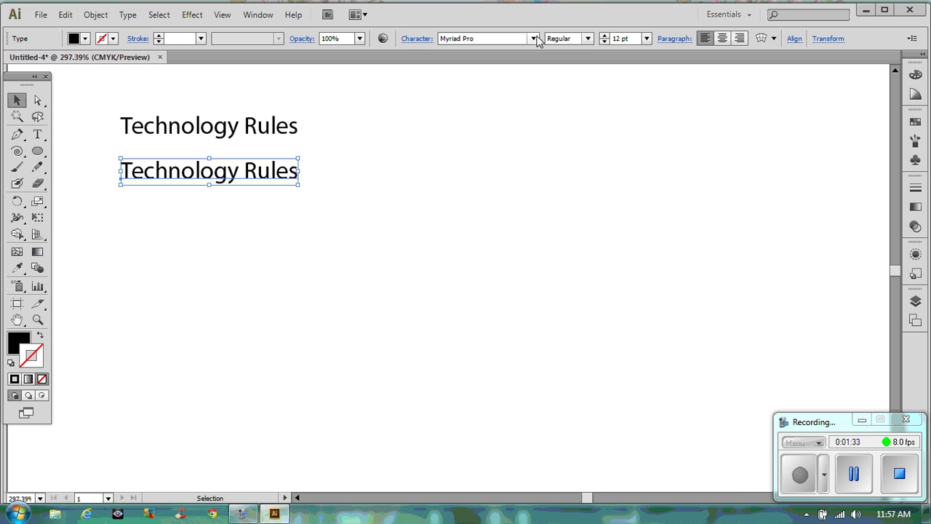
# Show the character settings and change the font of the second "Technology Rules" line to Stencil.
pyautogui.click(248, 16)
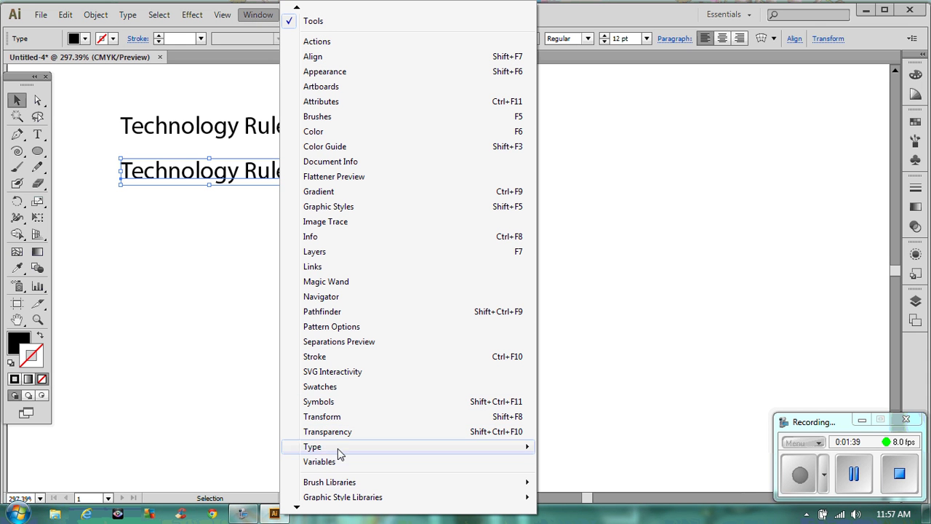
pyautogui.moveTo(299, 508)
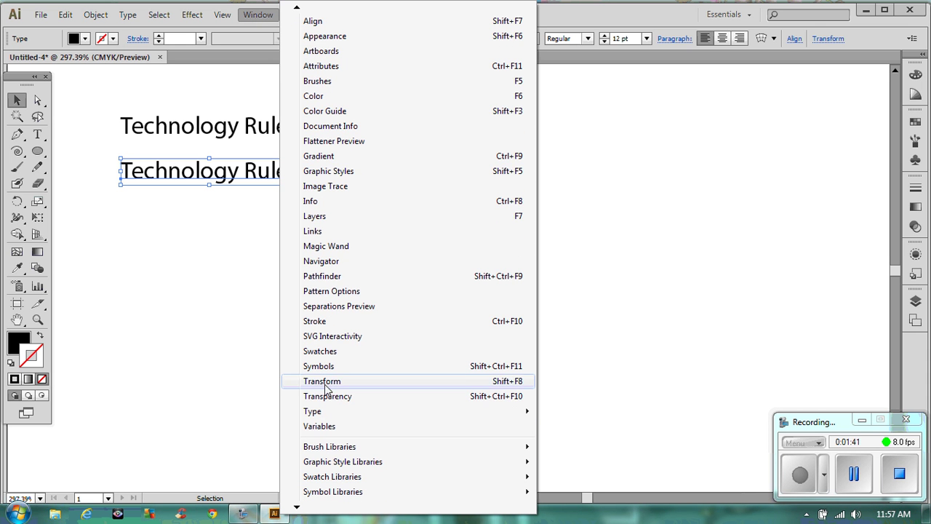
pyautogui.moveTo(328, 414)
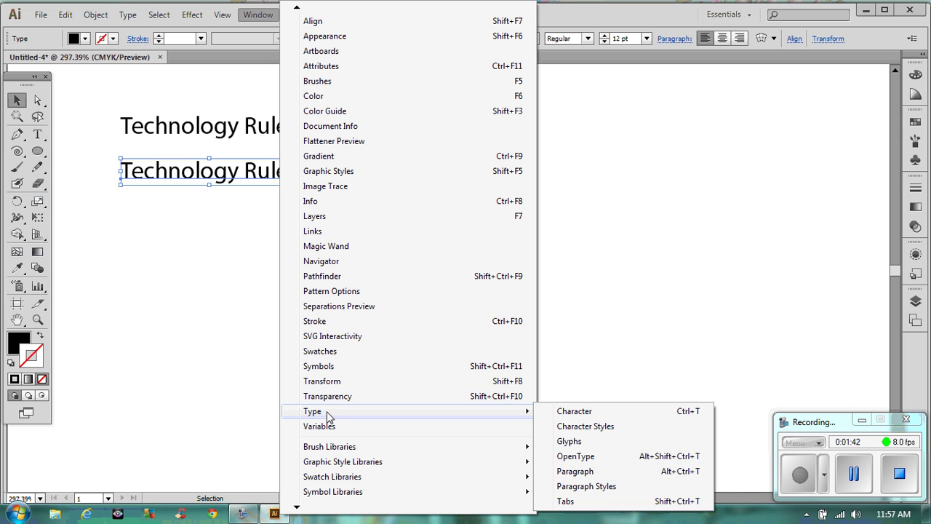
pyautogui.click(575, 412)
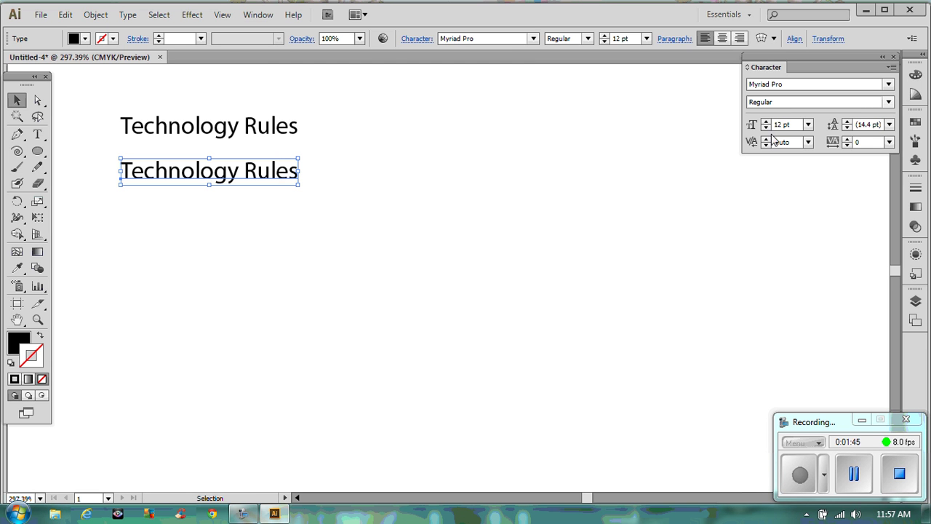
pyautogui.click(888, 85)
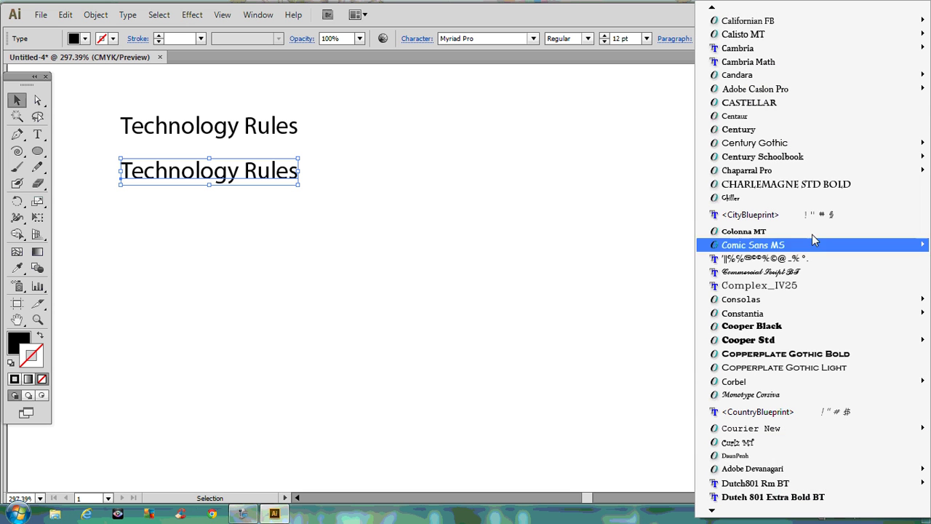
pyautogui.moveTo(712, 510)
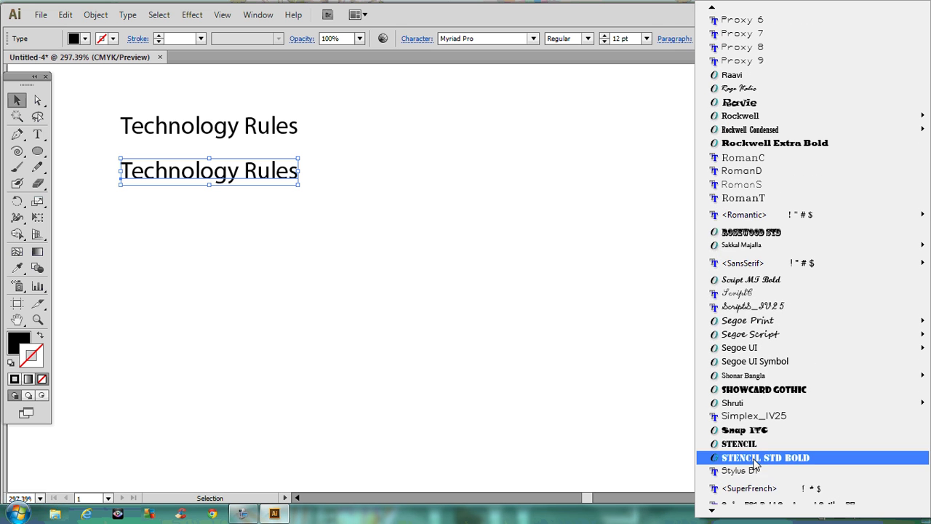
pyautogui.click(750, 447)
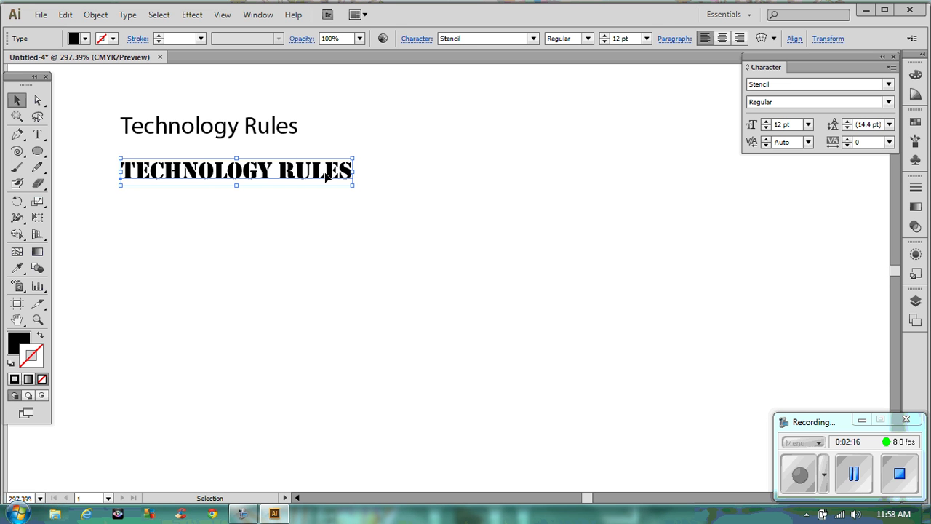
# Duplicate the Stencil text line and place the copy directly below it, aligned at its left edge.
pyautogui.press('a')
pyautogui.hotkey('ctrl', 'c')
pyautogui.hotkey('ctrl', 'v')
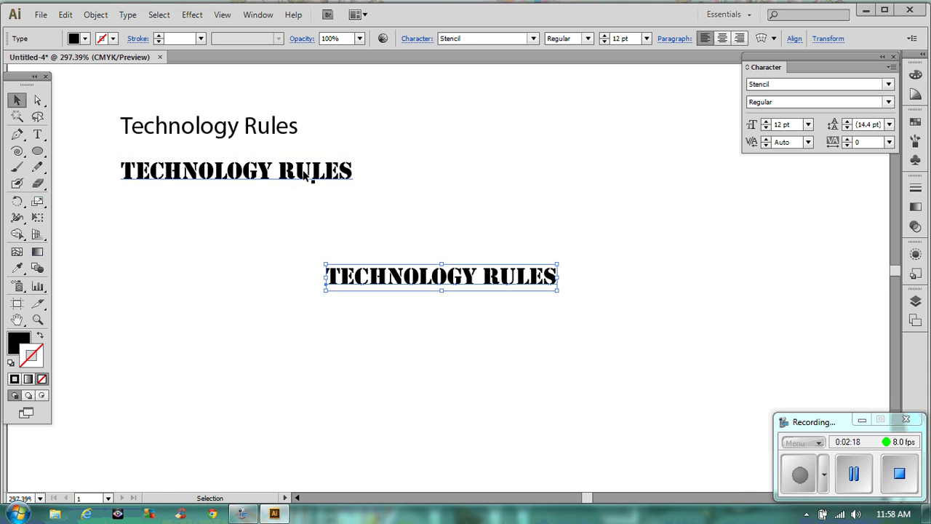
pyautogui.moveTo(455, 277); pyautogui.dragTo(252, 224)
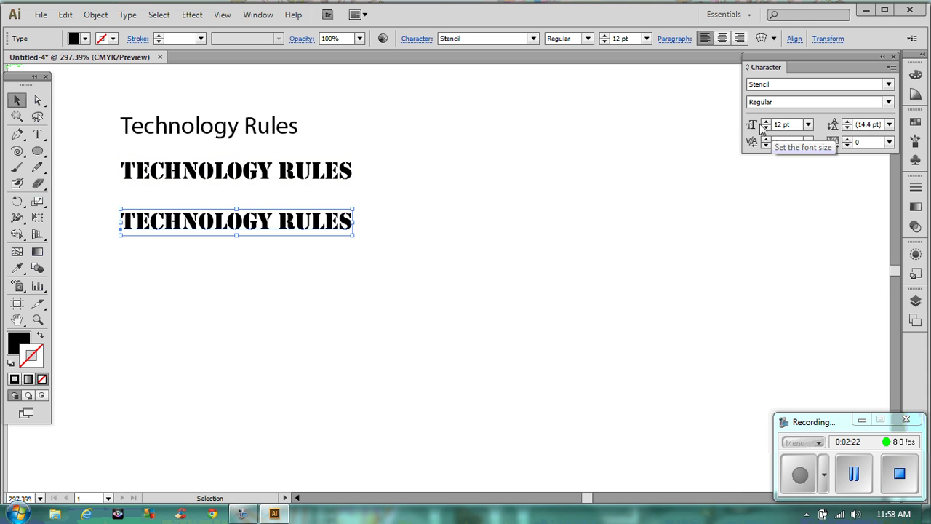
# Set the font size of the third "Technology Rules" line to 19 pt.
pyautogui.click(809, 126)
pyautogui.click(827, 280)
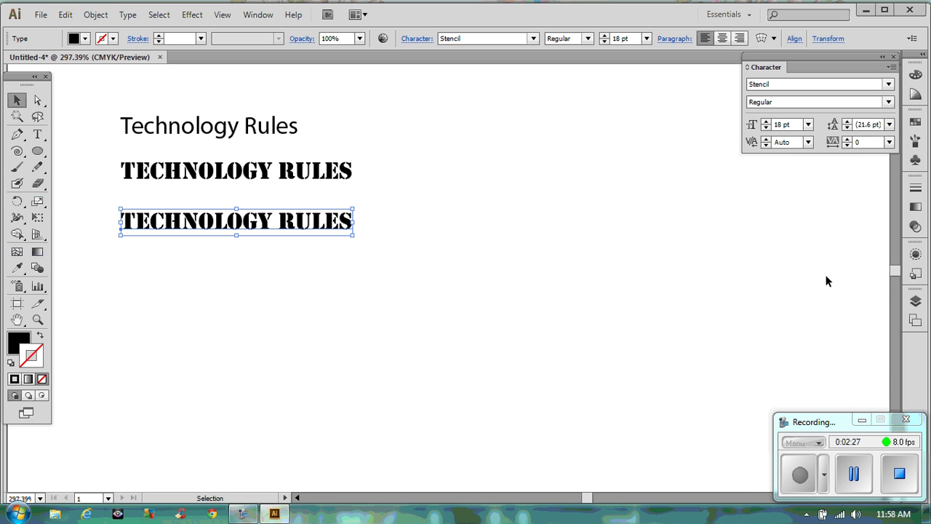
pyautogui.click(766, 122)
pyautogui.click(766, 129)
pyautogui.click(766, 121)
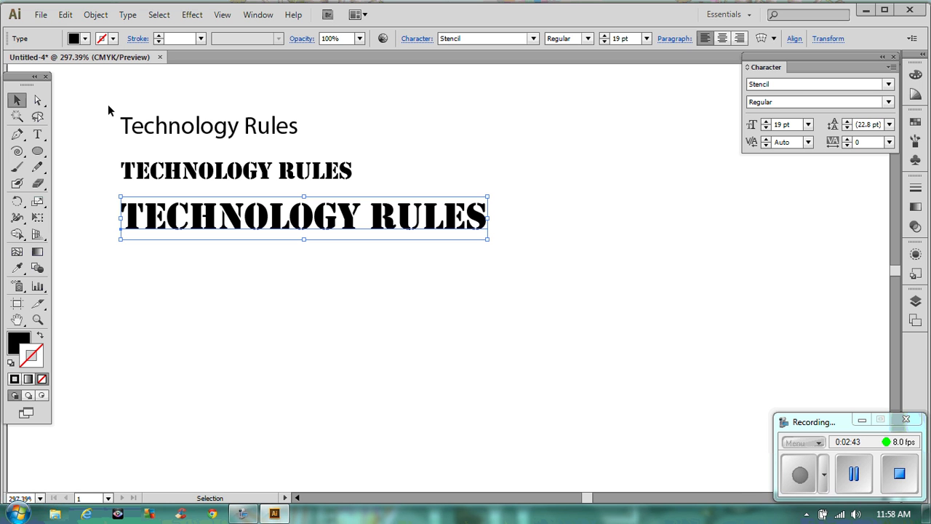
# Duplicate the top Myriad Pro text line and place the copy below the large Stencil line, aligned at its left edge.
pyautogui.click(246, 129)
pyautogui.hotkey('ctrl', 'v')
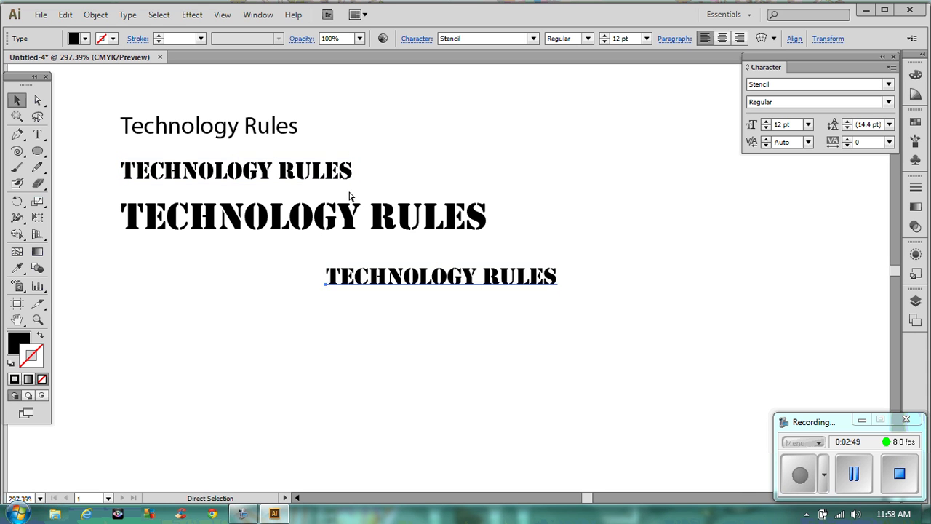
pyautogui.hotkey('ctrl', 'z')
pyautogui.hotkey('ctrl', 'c')
pyautogui.hotkey('ctrl', 'v')
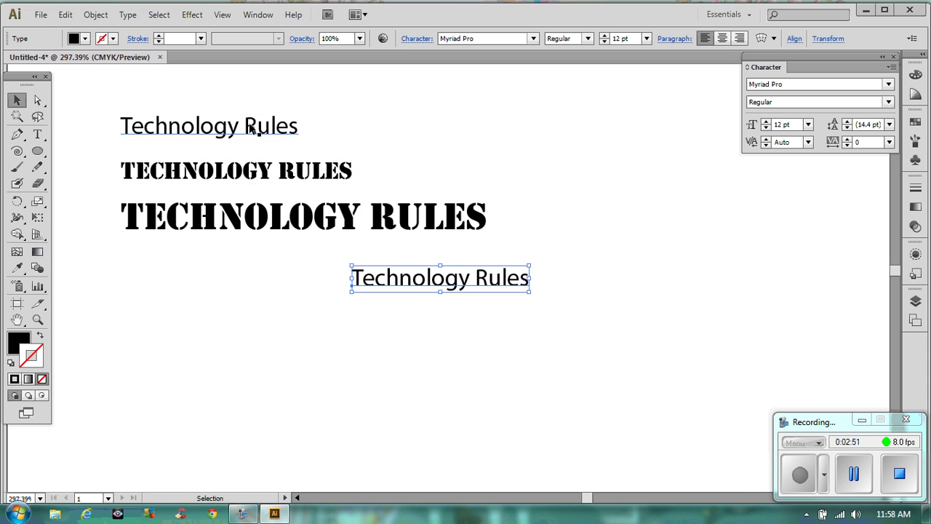
pyautogui.moveTo(437, 279); pyautogui.dragTo(234, 269)
# Set the font style of the fourth "Technology Rules" line to Italic and deselect it.
pyautogui.click(588, 39)
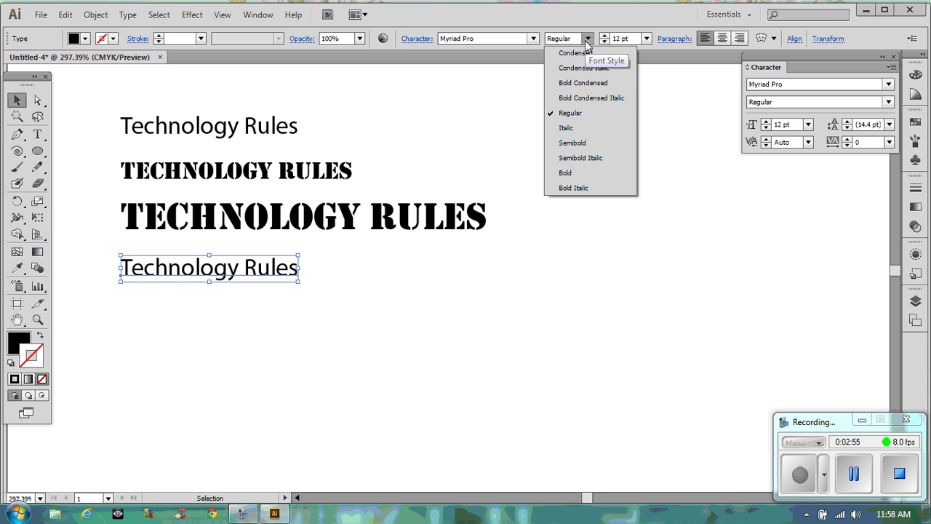
pyautogui.click(582, 129)
pyautogui.click(369, 288)
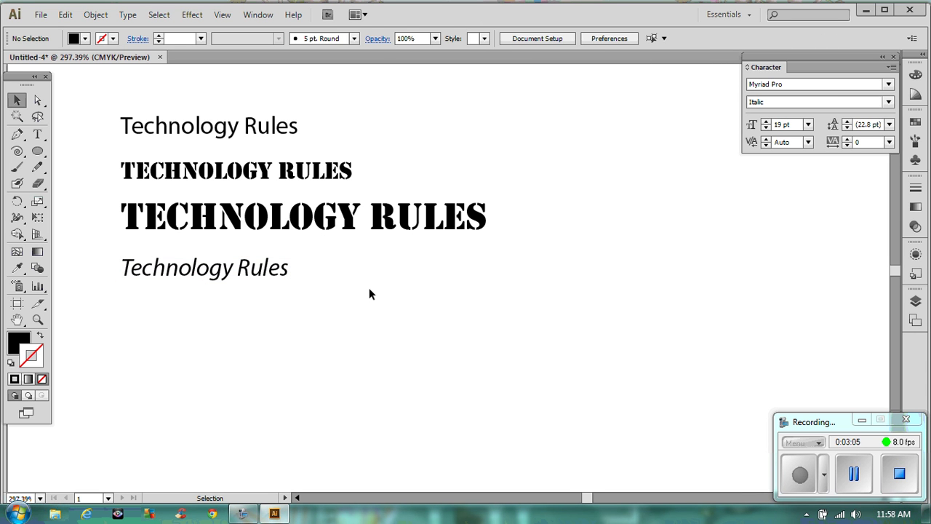
pyautogui.moveTo(826, 421); pyautogui.dragTo(815, 378)
pyautogui.click(883, 498)
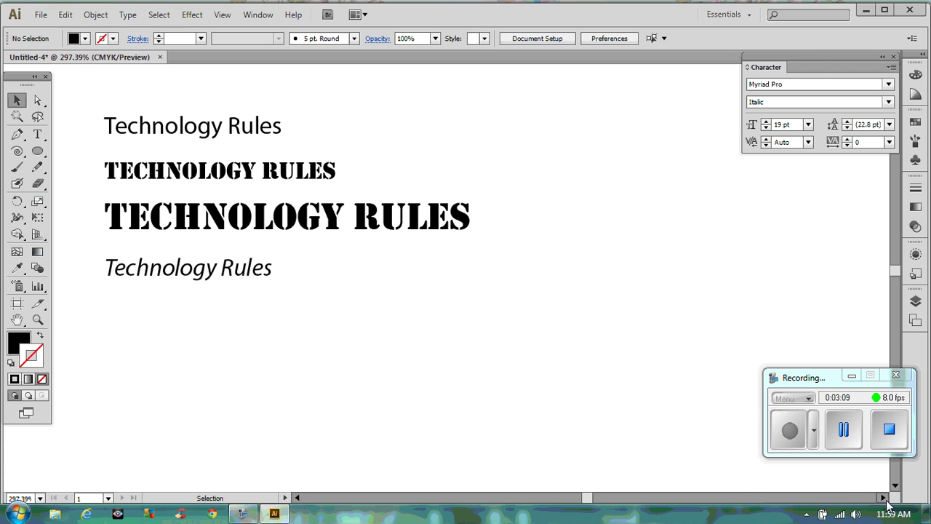
pyautogui.click(884, 498)
pyautogui.moveTo(815, 379); pyautogui.dragTo(821, 427)
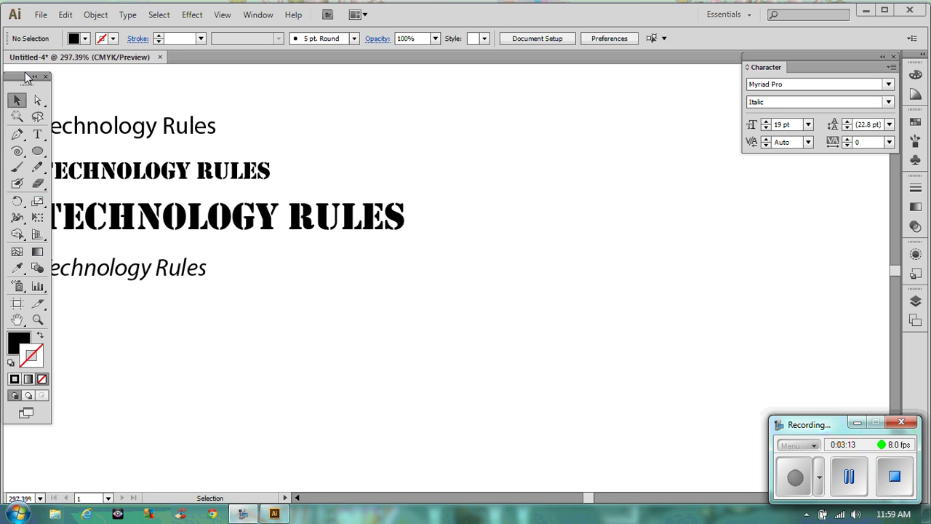
pyautogui.moveTo(18, 81)
pyautogui.mouseDown()
pyautogui.moveTo(13, 135)
pyautogui.moveTo(18, 88)
pyautogui.mouseUp()
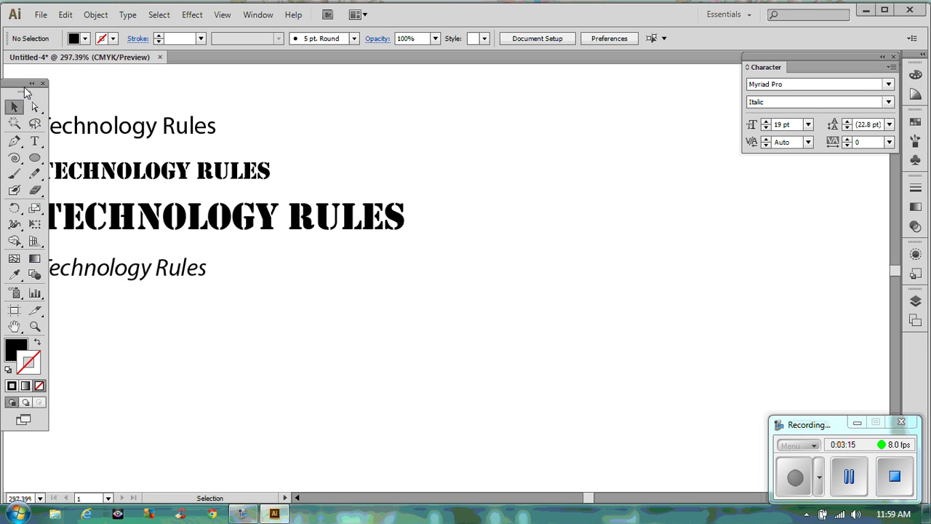
pyautogui.click(298, 498)
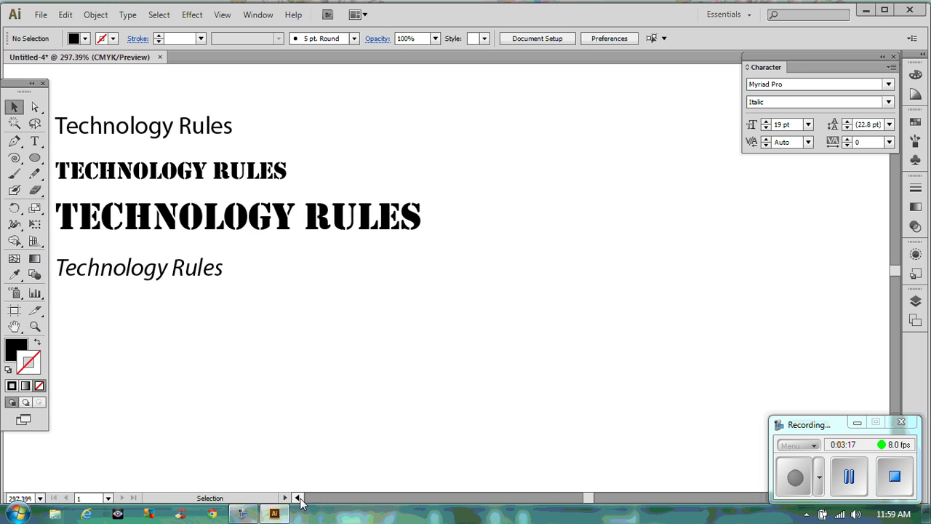
# Draw a rising diagonal line segment in the empty area beside the italic text and give it the default fill and stroke.
pyautogui.click(14, 157)
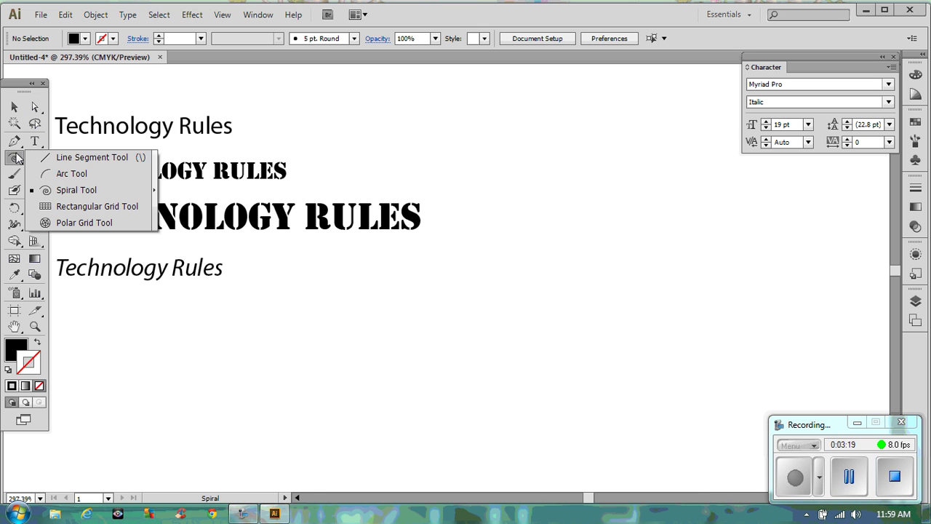
pyautogui.click(50, 159)
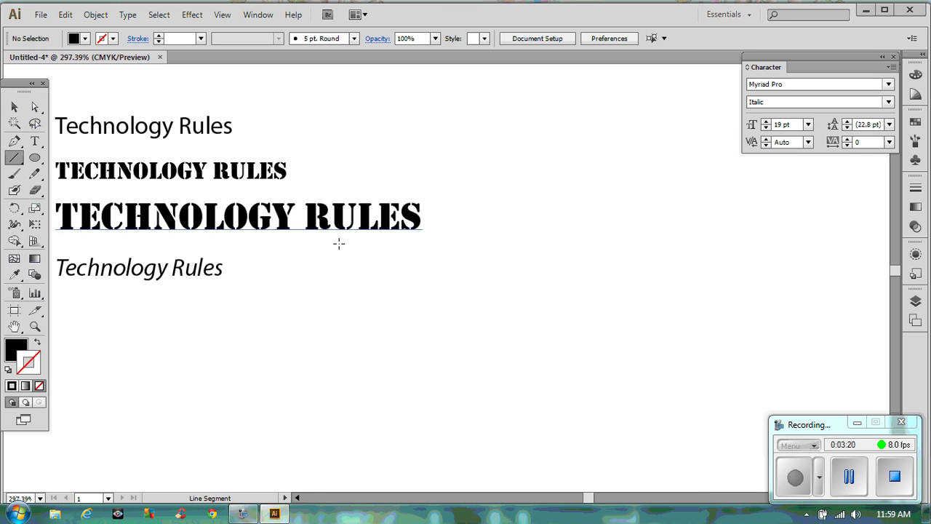
pyautogui.moveTo(435, 442)
pyautogui.mouseDown()
pyautogui.moveTo(615, 313)
pyautogui.moveTo(707, 229)
pyautogui.mouseUp()
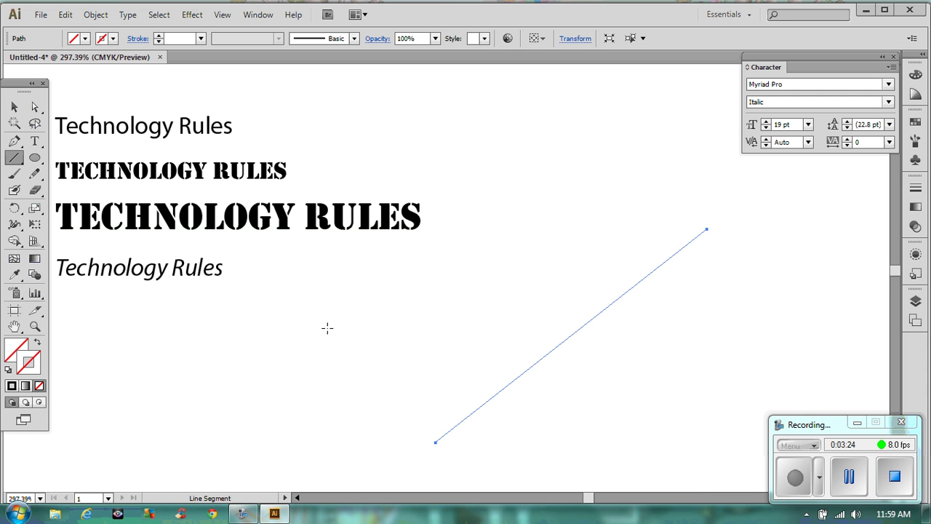
pyautogui.click(8, 369)
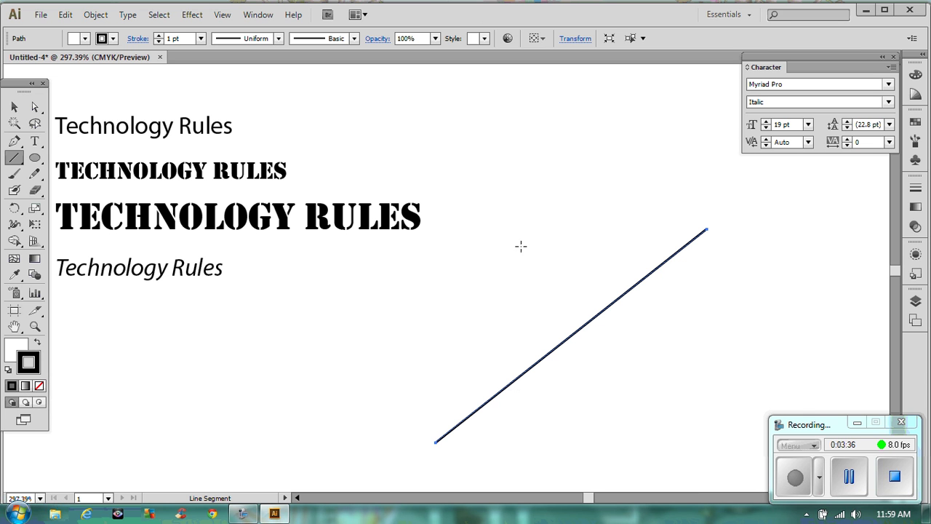
# Add the text "Technology Rules" along the diagonal line using Type on a Path.
pyautogui.click(34, 141)
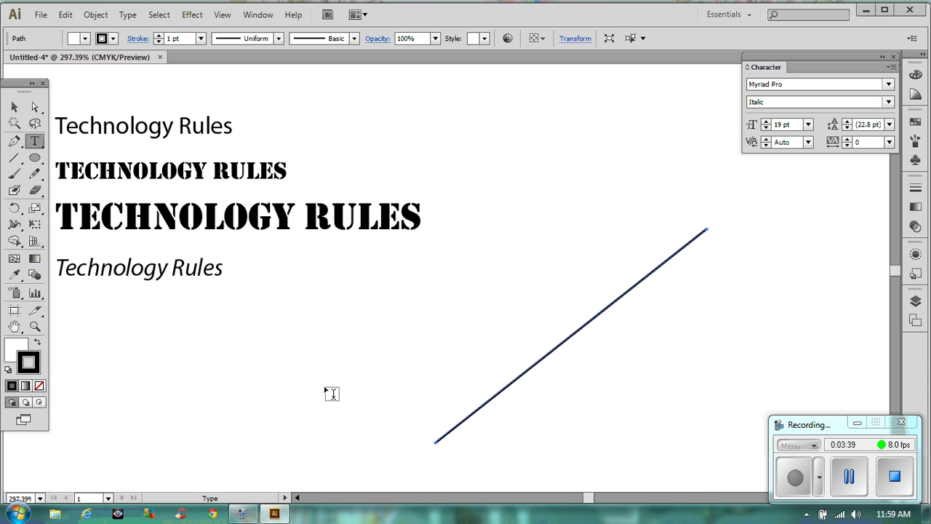
pyautogui.click(442, 434)
pyautogui.keyDown('ctrl'); pyautogui.click(437, 437); pyautogui.keyUp('ctrl')
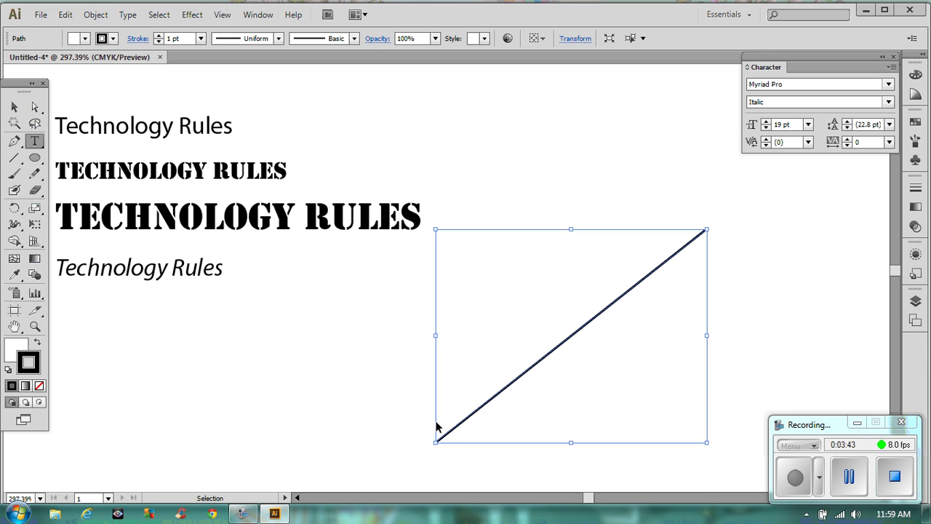
pyautogui.click(35, 145)
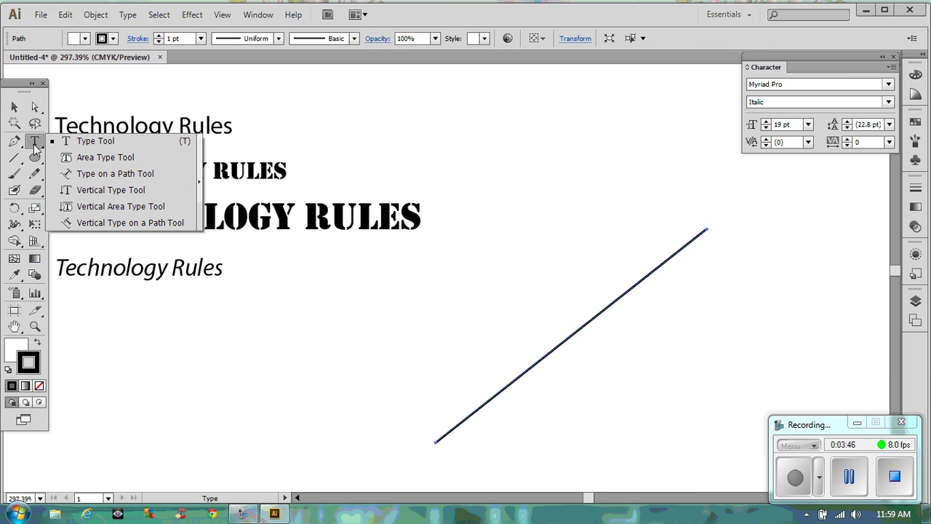
pyautogui.click(108, 173)
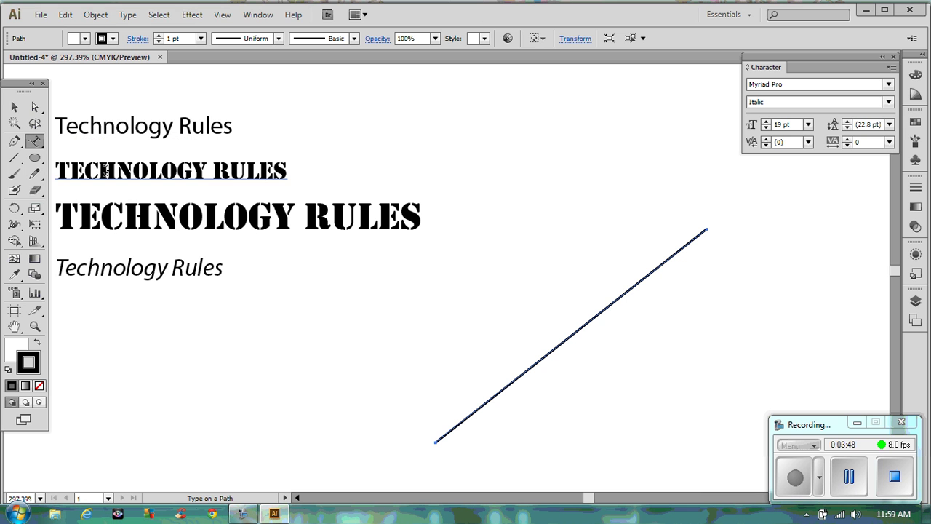
pyautogui.click(441, 437)
pyautogui.write('Technoli')
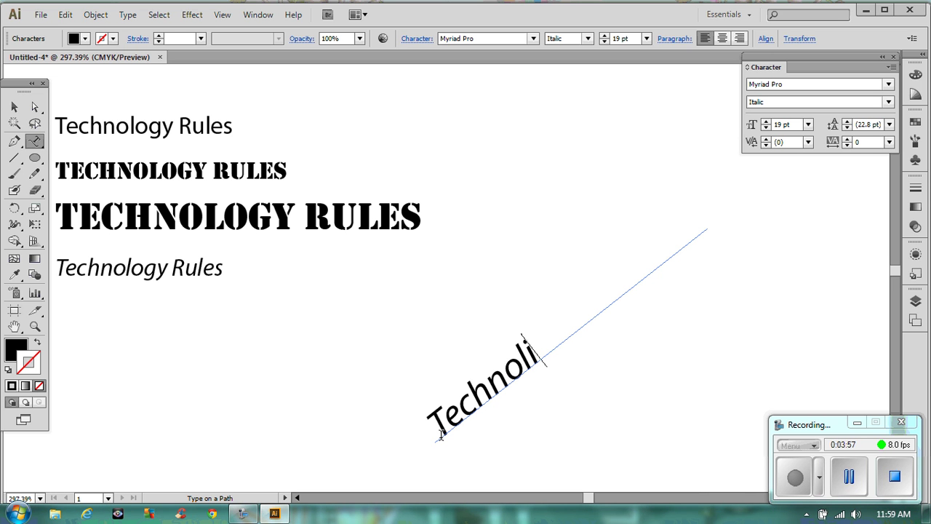
pyautogui.press('BackSpace')
pyautogui.write('ogy R')
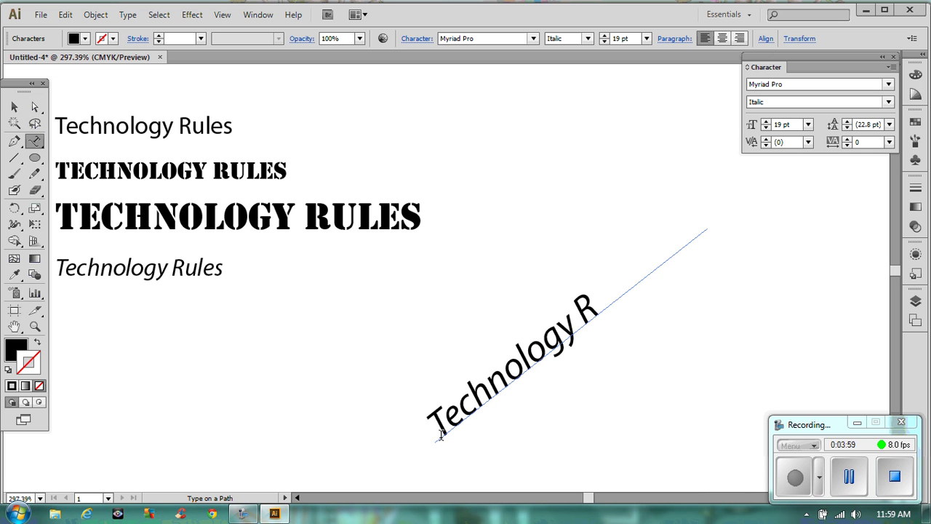
pyautogui.write('ules')
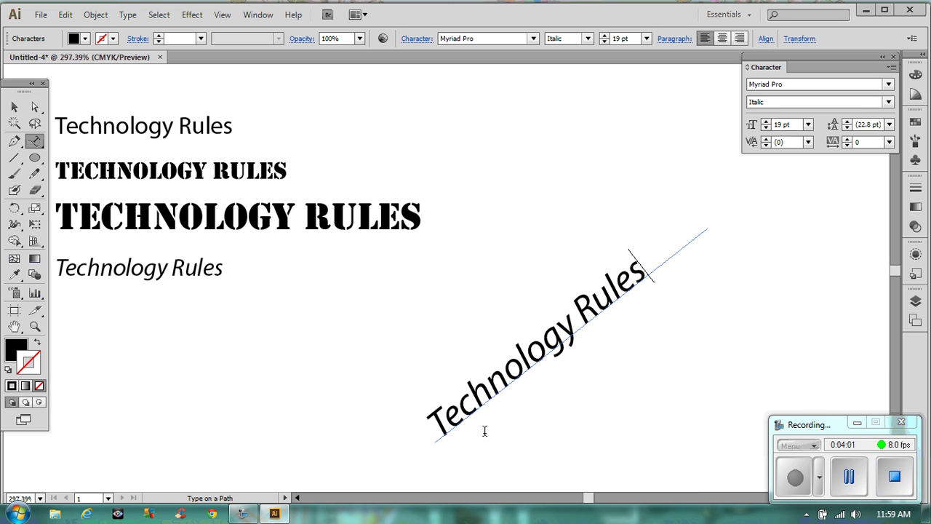
# Move the diagonal path text closer to the horizontal text lines and deselect it.
pyautogui.click(14, 107)
pyautogui.moveTo(515, 368); pyautogui.dragTo(380, 341)
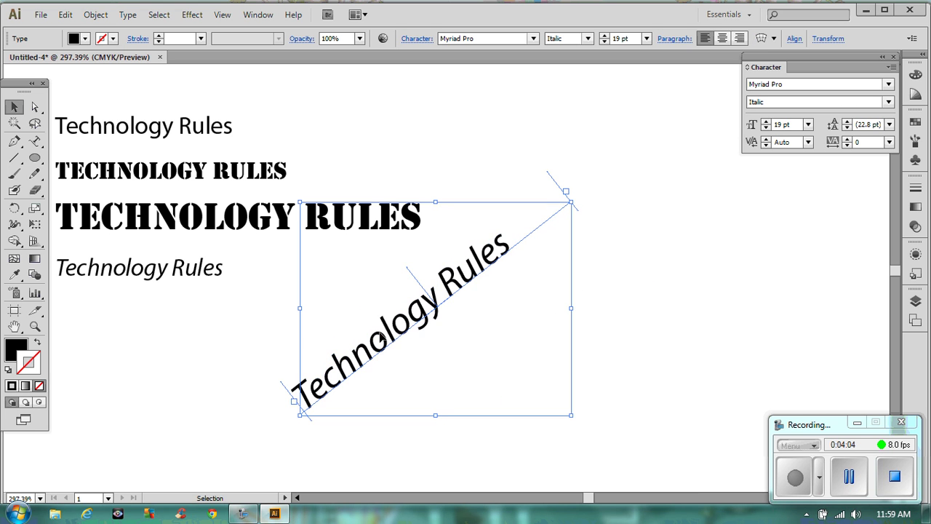
pyautogui.click(647, 348)
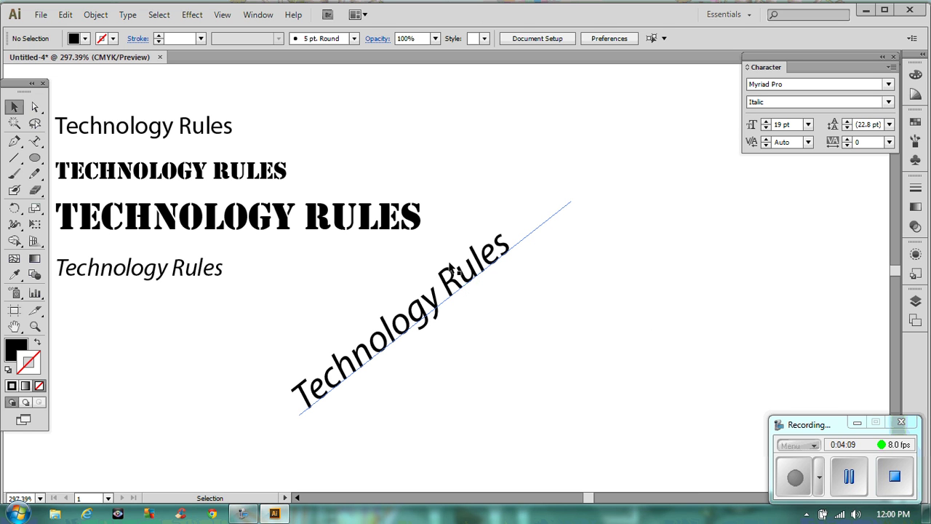
# Set the font size of the diagonal "Technology Rules" text to 22 pt and deselect it.
pyautogui.click(458, 278)
pyautogui.click(766, 122)
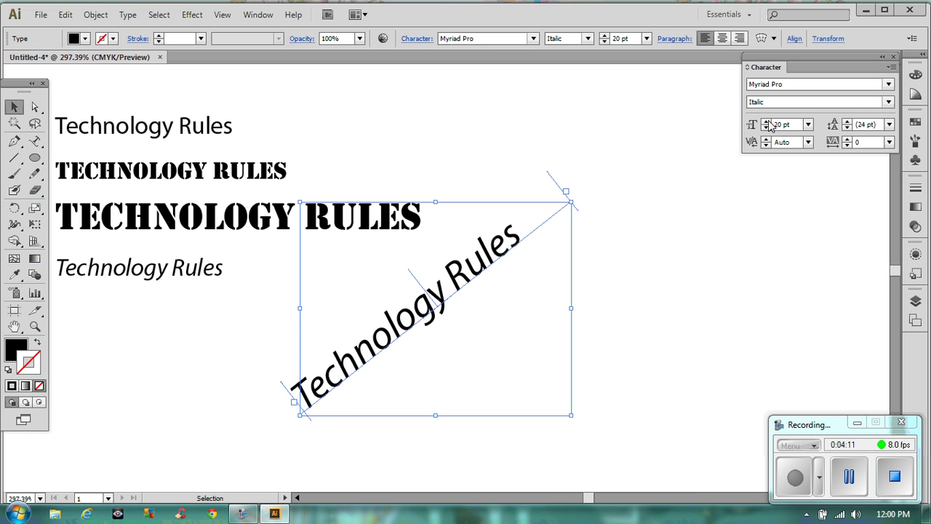
pyautogui.click(766, 122)
pyautogui.click(766, 122)
pyautogui.click(731, 249)
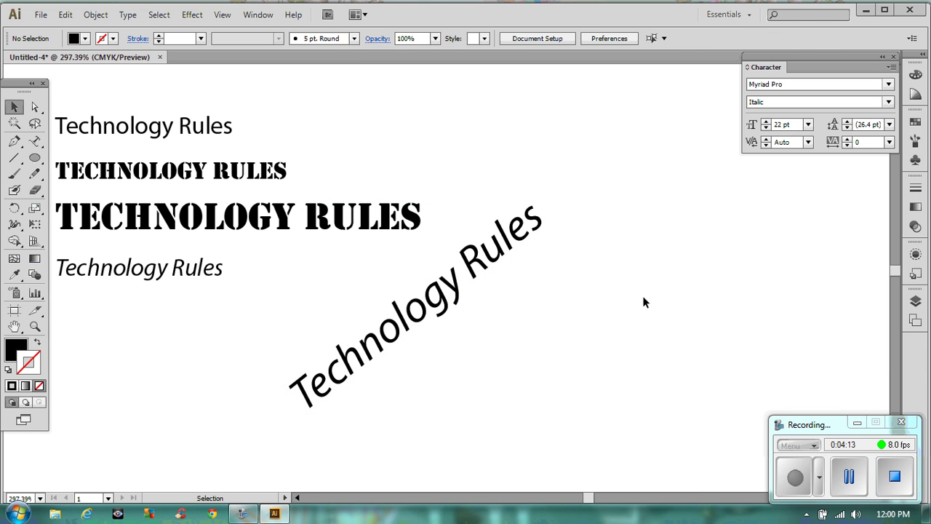
# Set the diagonal text to Rockwell Extra Bold at 15 pt and move it clear of the large Stencil line.
pyautogui.click(409, 331)
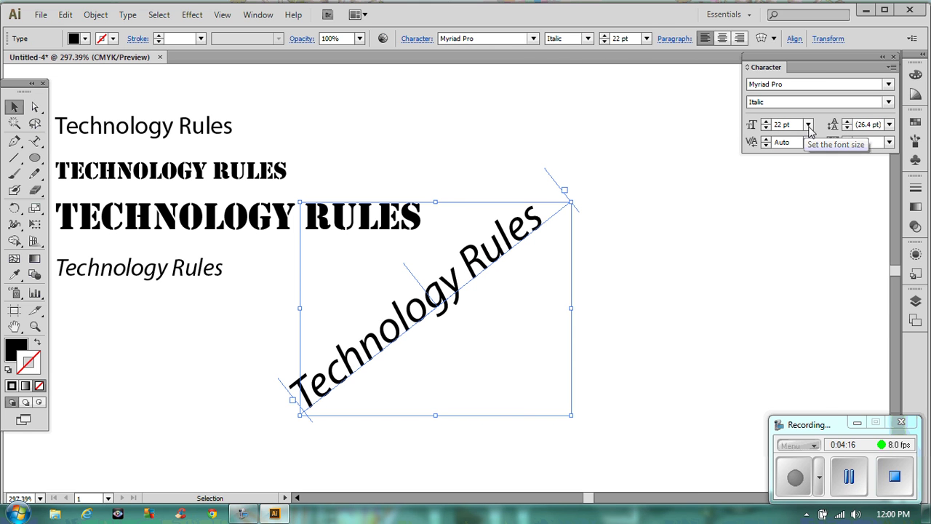
pyautogui.click(888, 84)
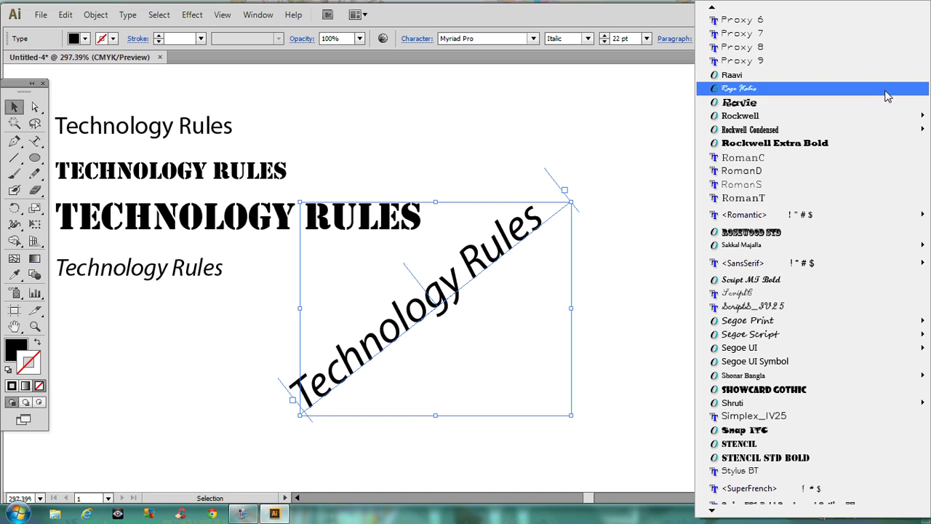
pyautogui.click(837, 148)
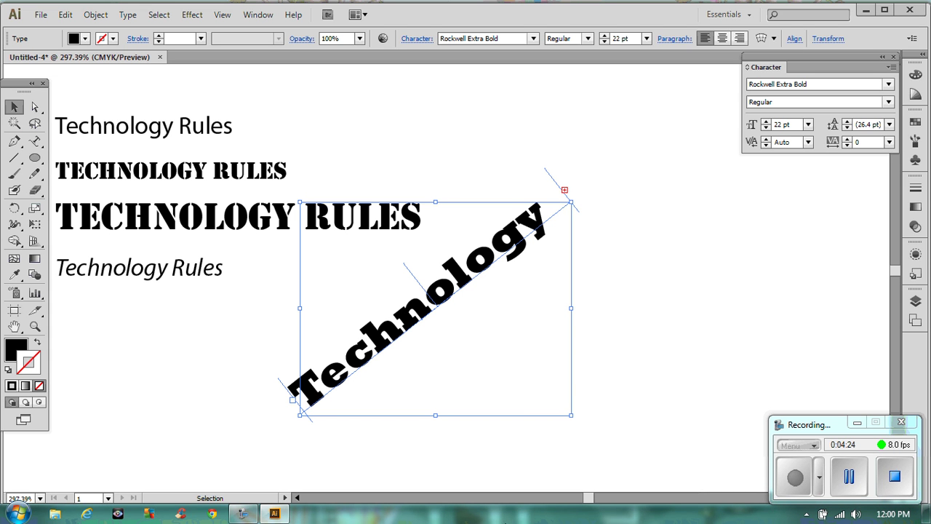
pyautogui.moveTo(431, 295); pyautogui.dragTo(604, 189)
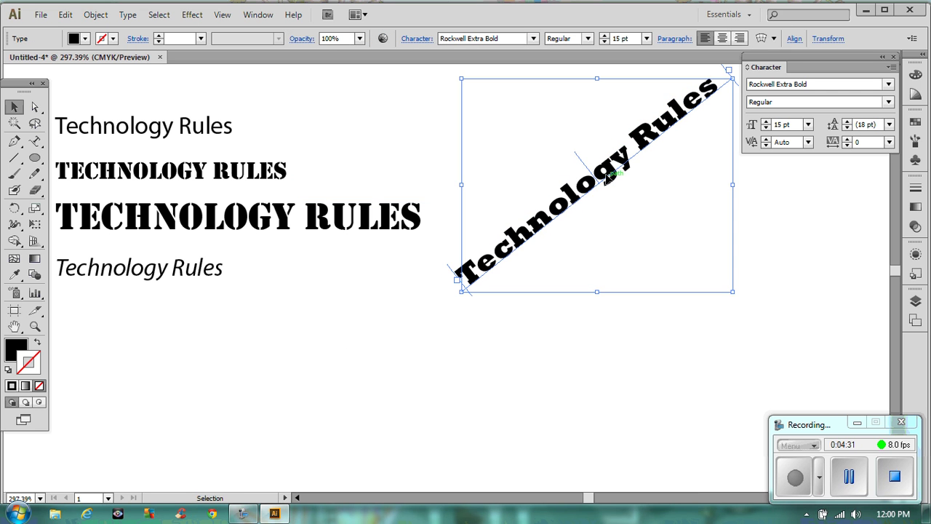
pyautogui.click(163, 302)
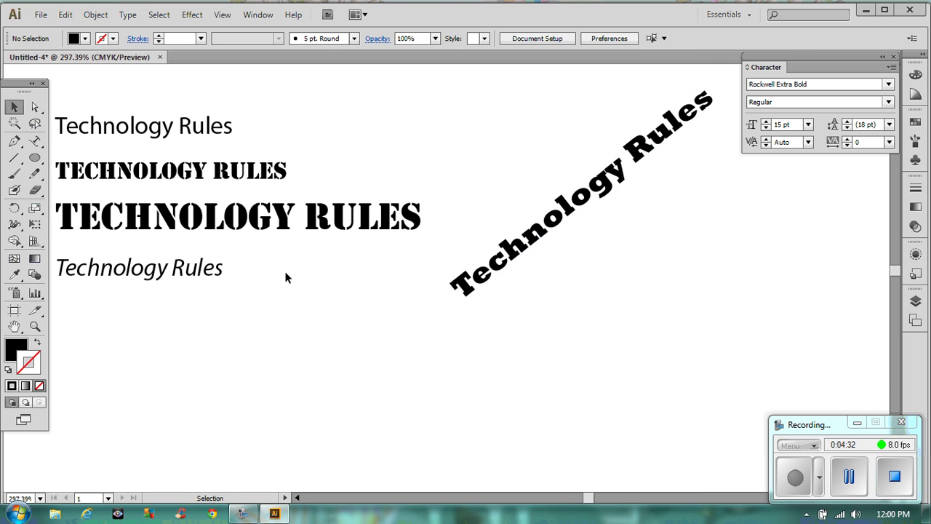
# Duplicate the large Stencil line into three copies stacked evenly below the italic line, aligned at their left edges.
pyautogui.click(325, 220)
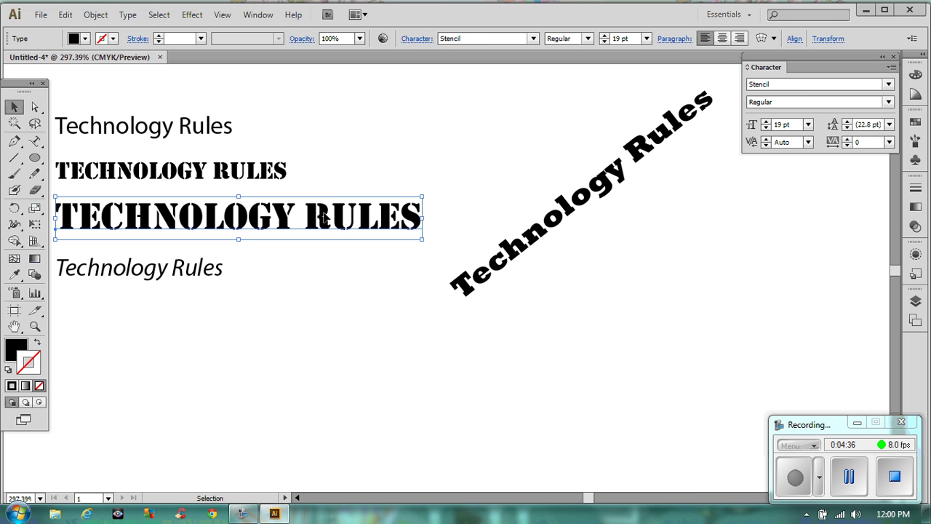
pyautogui.click(34, 358)
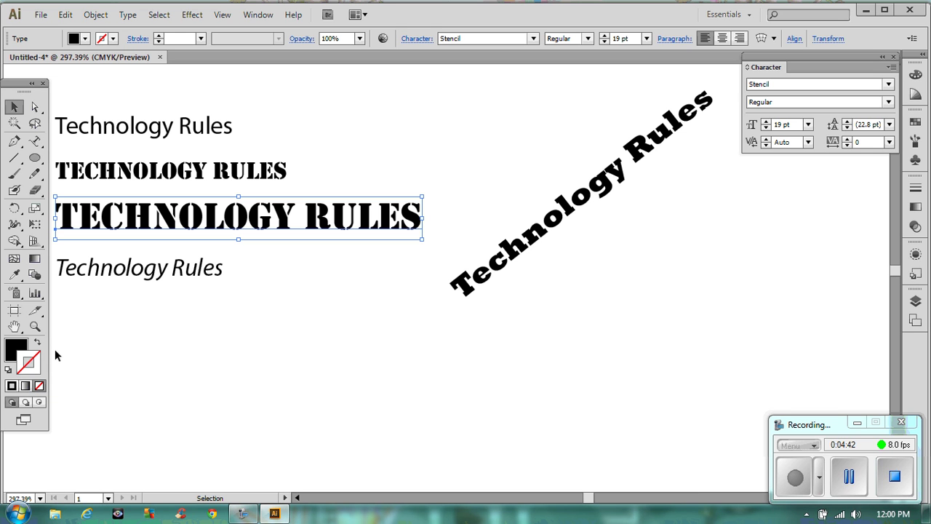
pyautogui.click(19, 348)
pyautogui.press('a')
pyautogui.hotkey('ctrl', 'v')
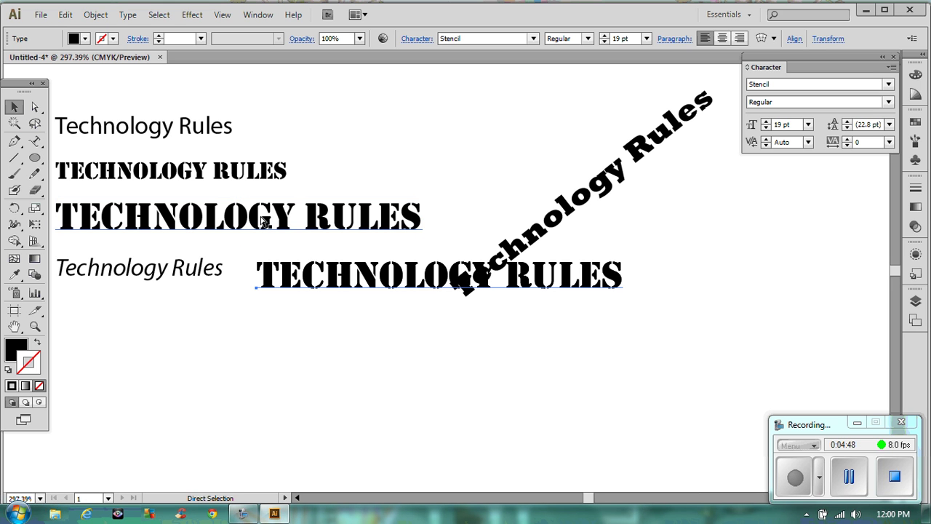
pyautogui.press('v')
pyautogui.moveTo(412, 279); pyautogui.dragTo(249, 463)
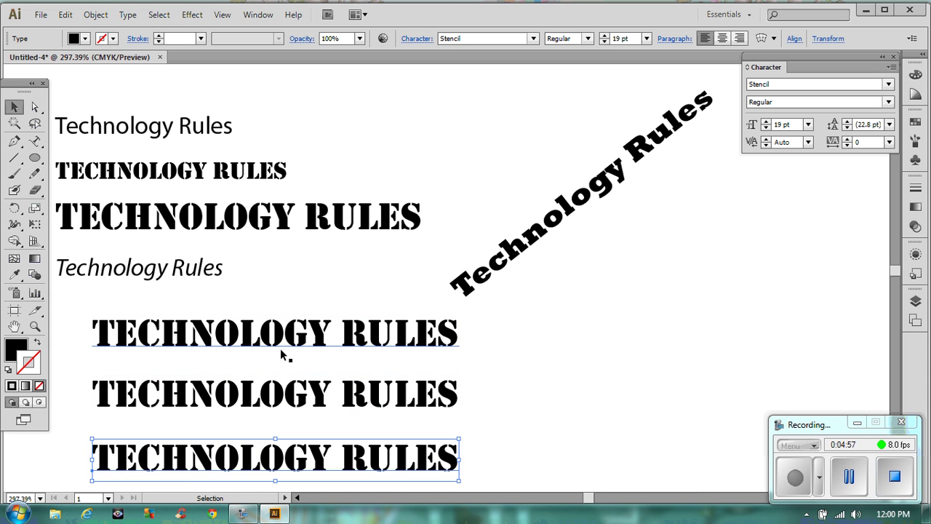
# Fill the uppermost of the three new Stencil copies with the bright green swatch.
pyautogui.click(290, 342)
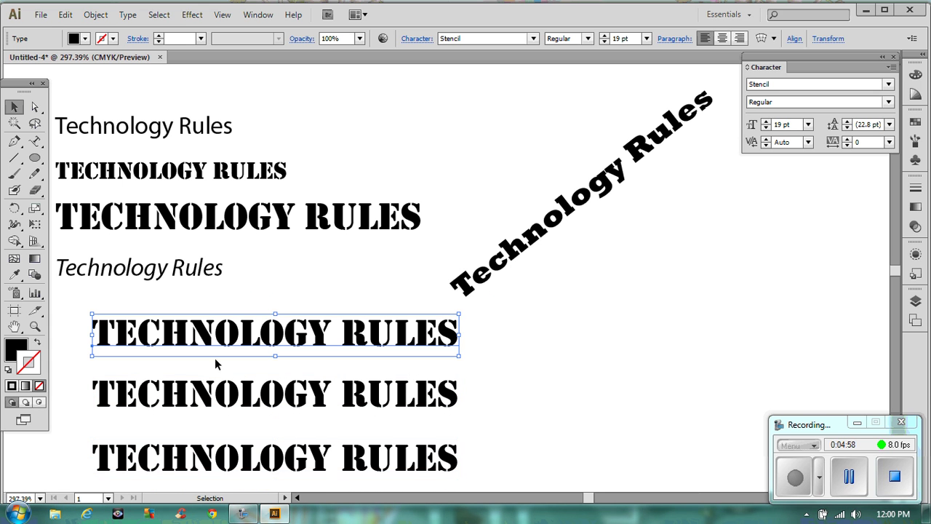
pyautogui.click(21, 351)
pyautogui.doubleClick(20, 350)
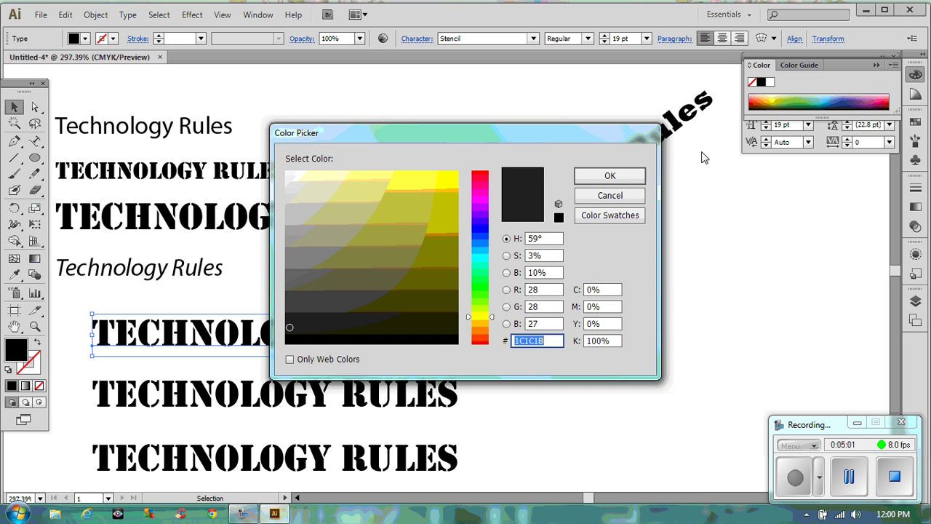
pyautogui.click(630, 195)
pyautogui.click(918, 106)
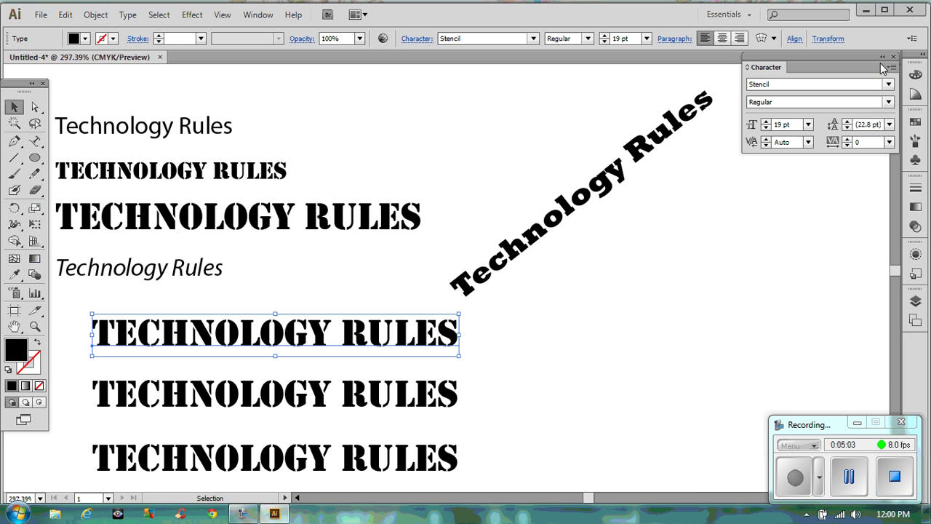
pyautogui.click(916, 123)
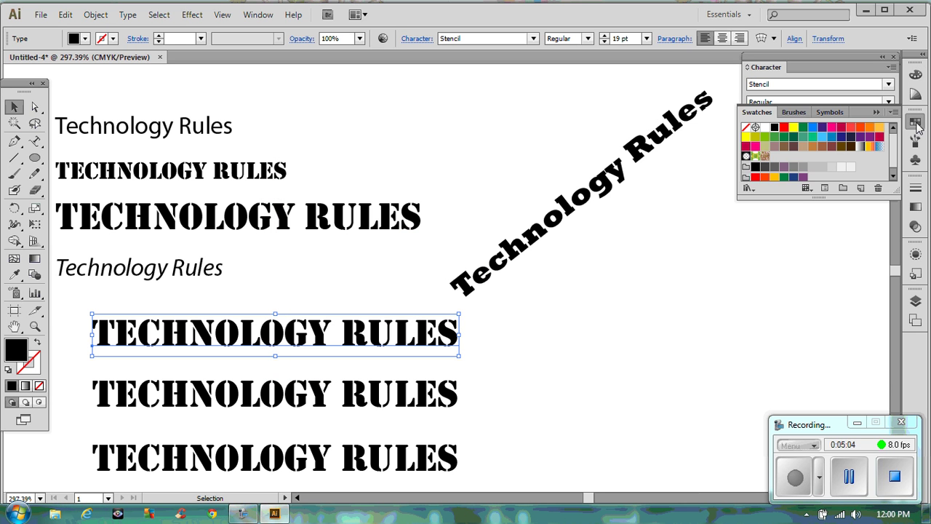
pyautogui.click(812, 138)
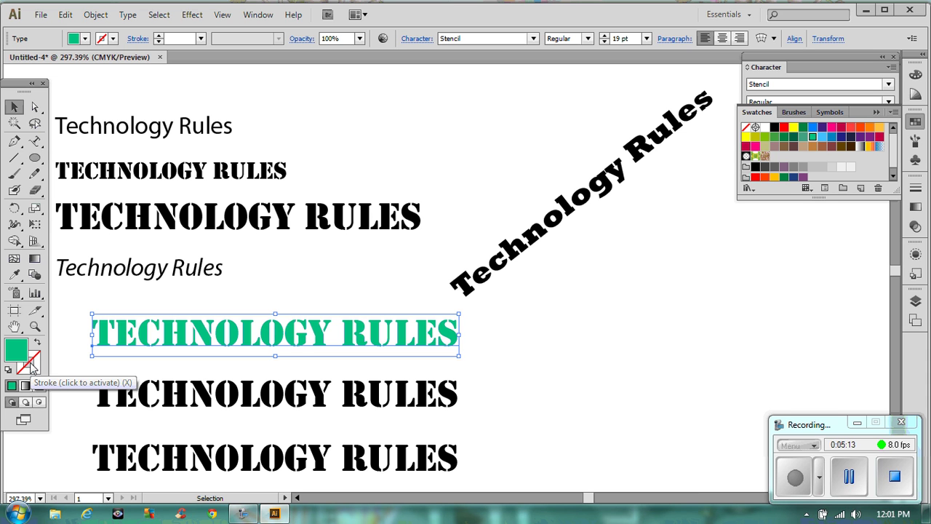
# Give the middle Stencil copy the same green fill and a black 1 pt stroke, and deselect it.
pyautogui.click(225, 403)
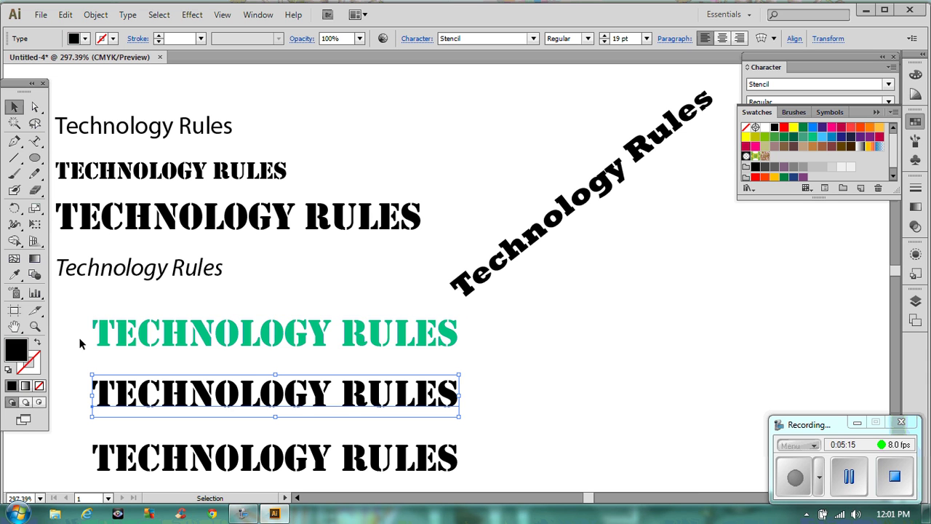
pyautogui.click(811, 137)
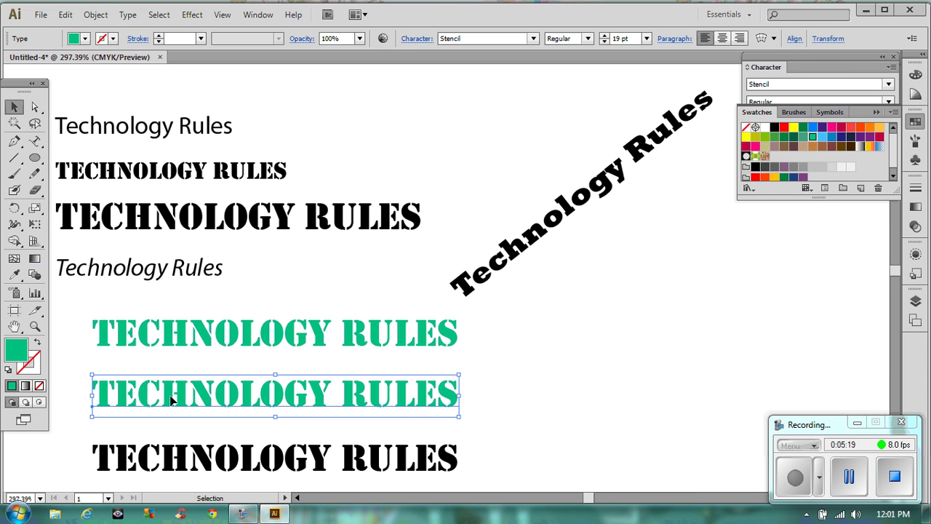
pyautogui.click(11, 353)
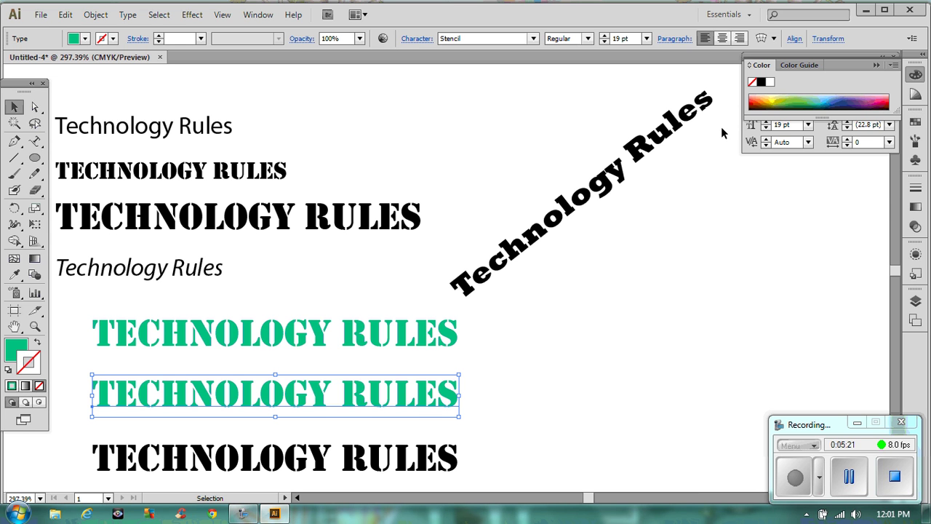
pyautogui.click(761, 83)
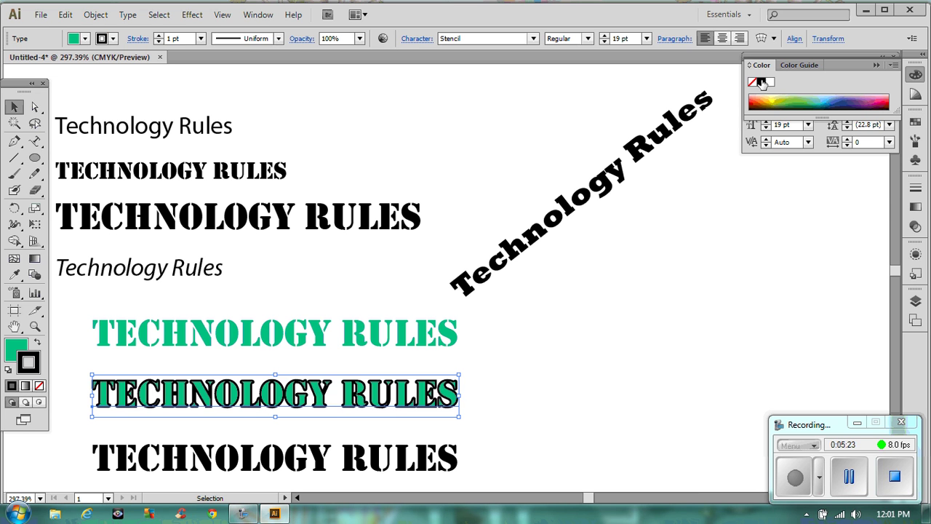
pyautogui.click(546, 349)
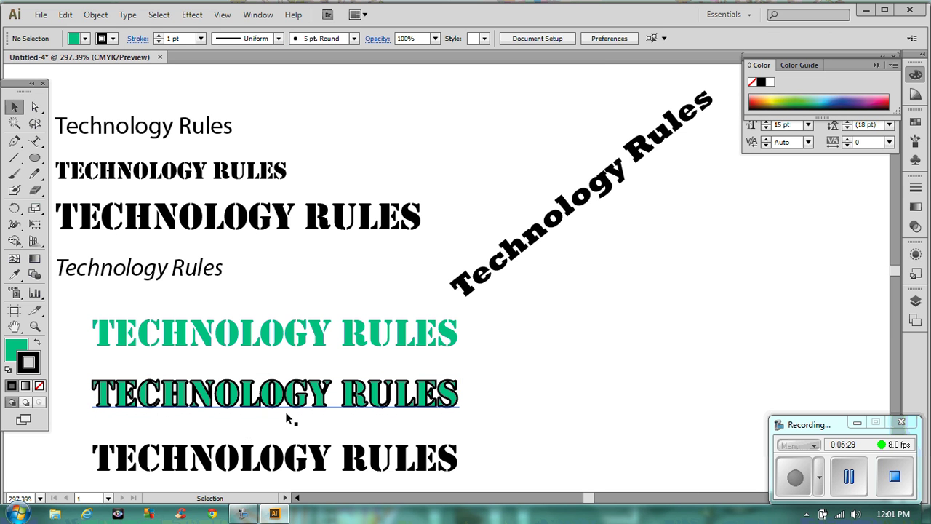
# Sample the green fill onto the lowest Stencil copy, swap it to a green 1 pt stroke with no fill, and deselect it.
pyautogui.click(259, 466)
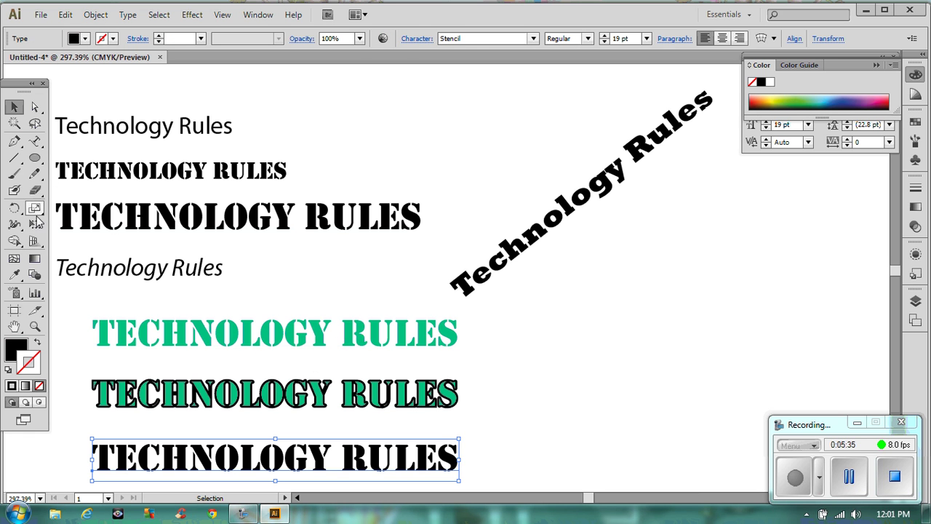
pyautogui.click(16, 275)
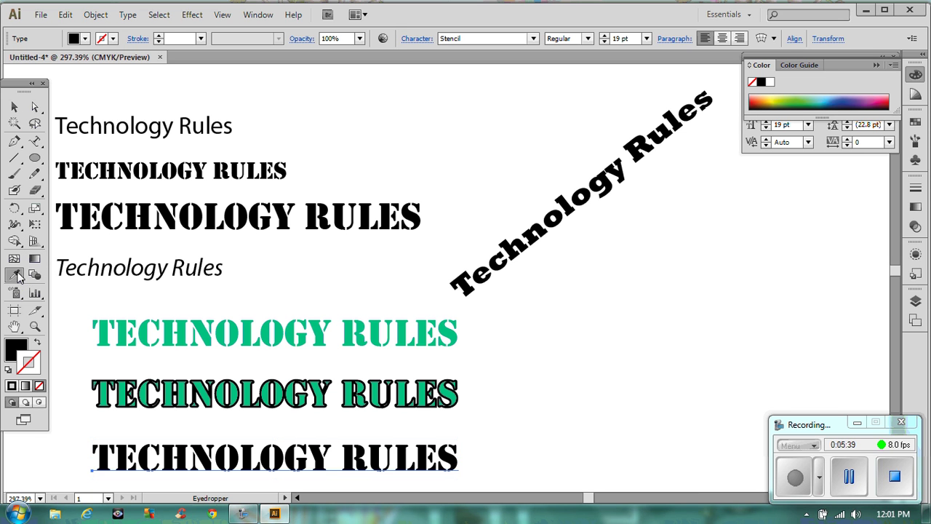
pyautogui.click(207, 325)
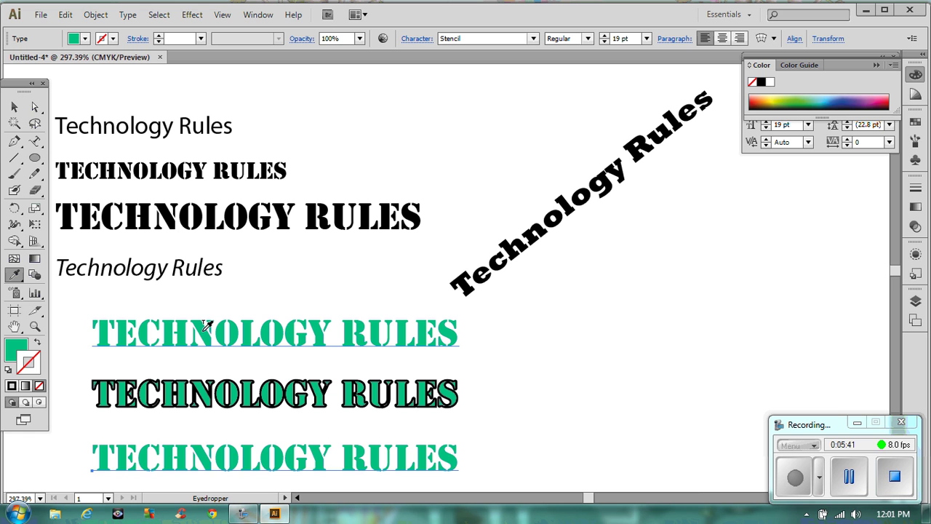
pyautogui.click(40, 345)
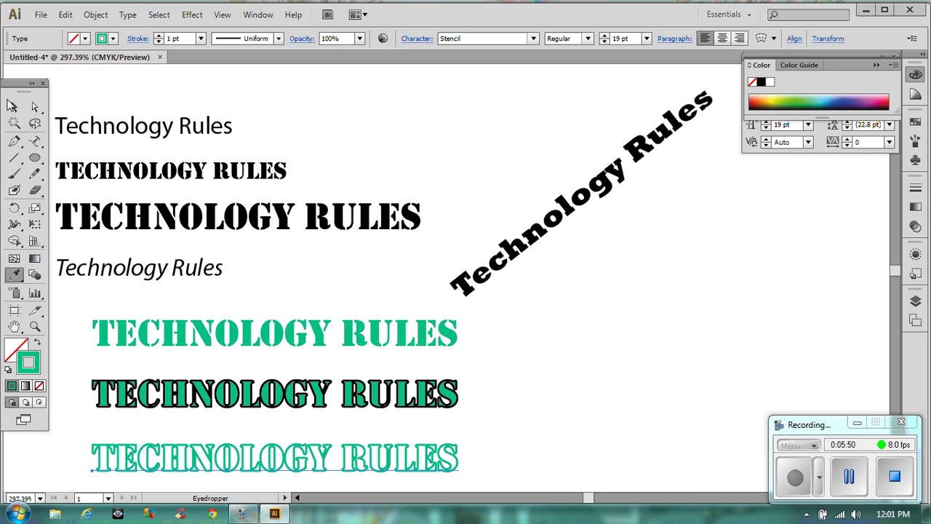
pyautogui.press('v')
pyautogui.click(554, 343)
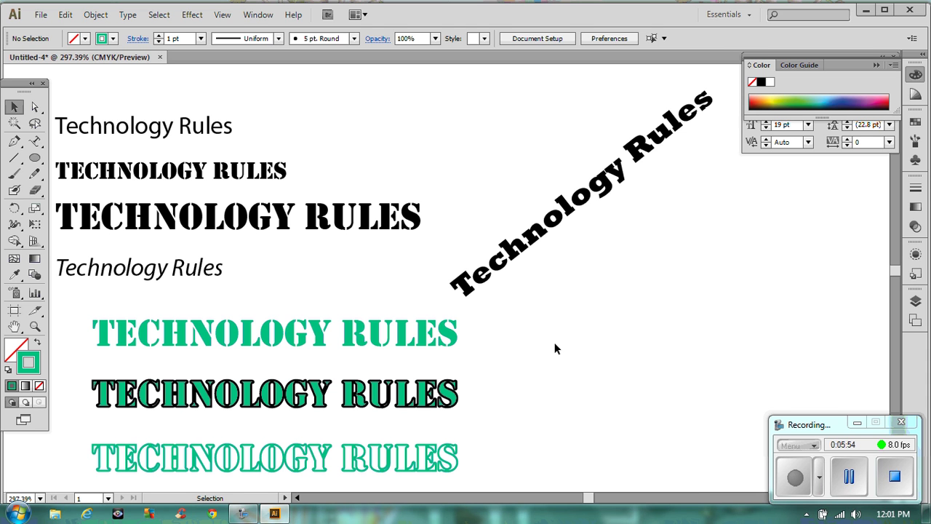
# Draw a large spiral on the empty page area below and beside the green Stencil lines.
pyautogui.press('a')
pyautogui.hotkey('ctrl', '0')
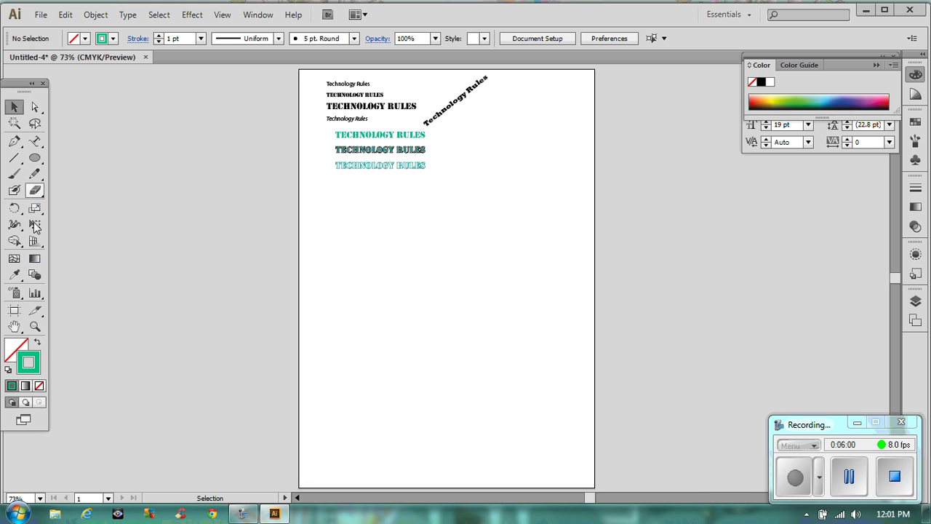
pyautogui.click(34, 326)
pyautogui.moveTo(310, 77); pyautogui.dragTo(592, 347)
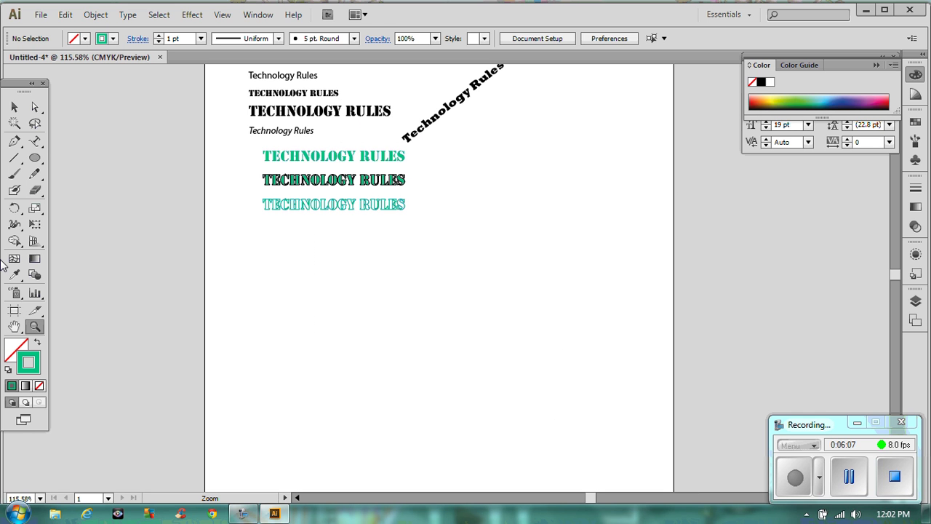
pyautogui.click(35, 158)
pyautogui.click(34, 158)
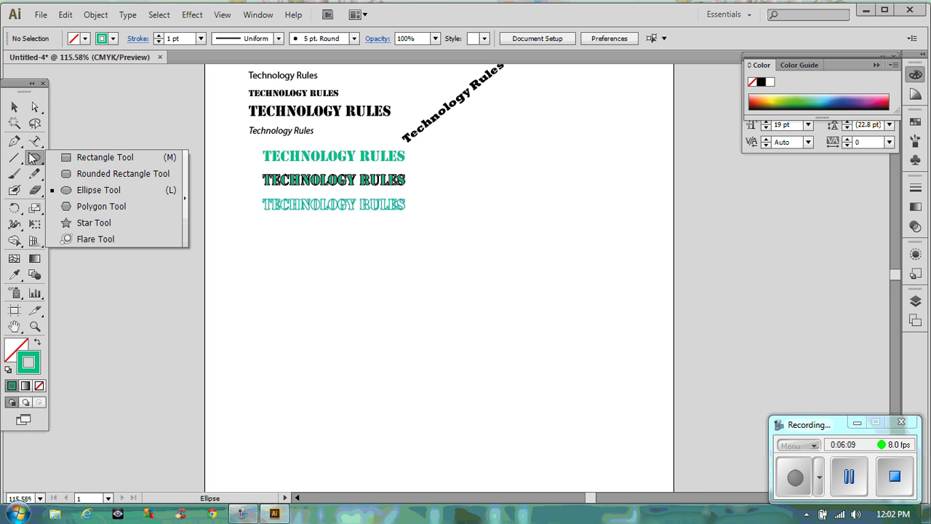
pyautogui.moveTo(14, 158); pyautogui.dragTo(69, 189)
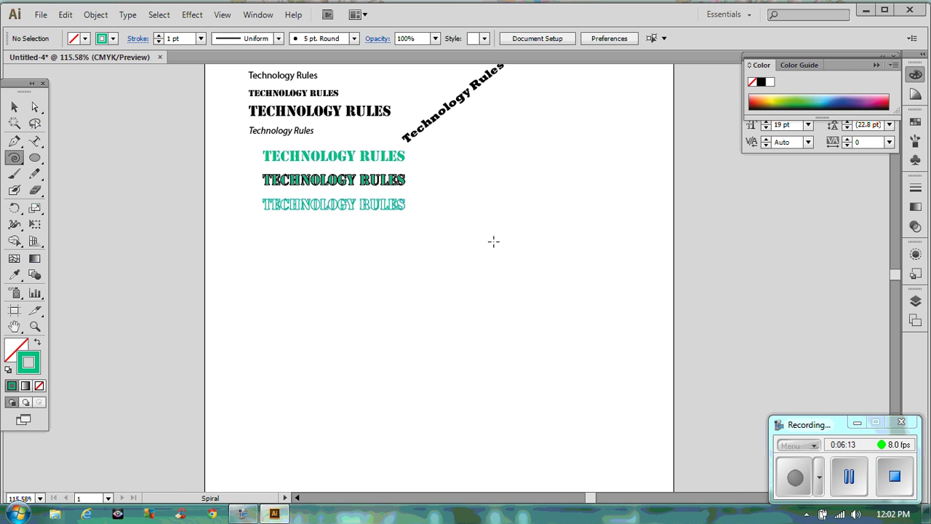
pyautogui.moveTo(473, 246)
pyautogui.mouseDown()
pyautogui.moveTo(540, 333)
pyautogui.moveTo(521, 315)
pyautogui.moveTo(531, 316)
pyautogui.mouseUp()
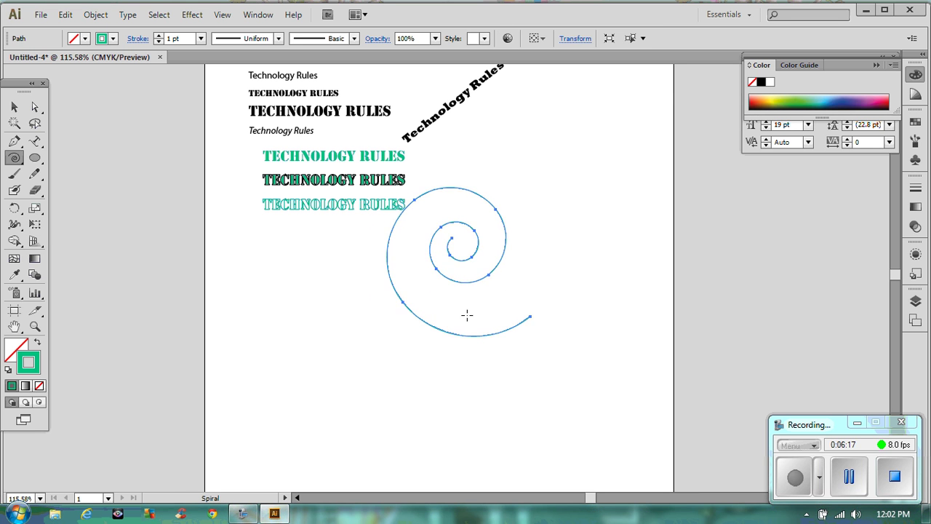
# Add "TECHNOLOGY RULES" as type on a path along the spiral's outer curve.
pyautogui.click(14, 159)
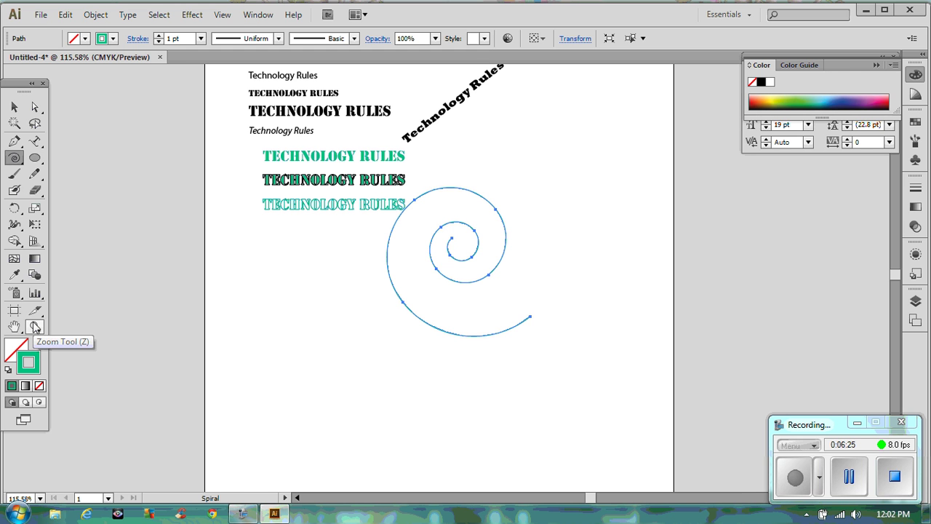
pyautogui.click(34, 141)
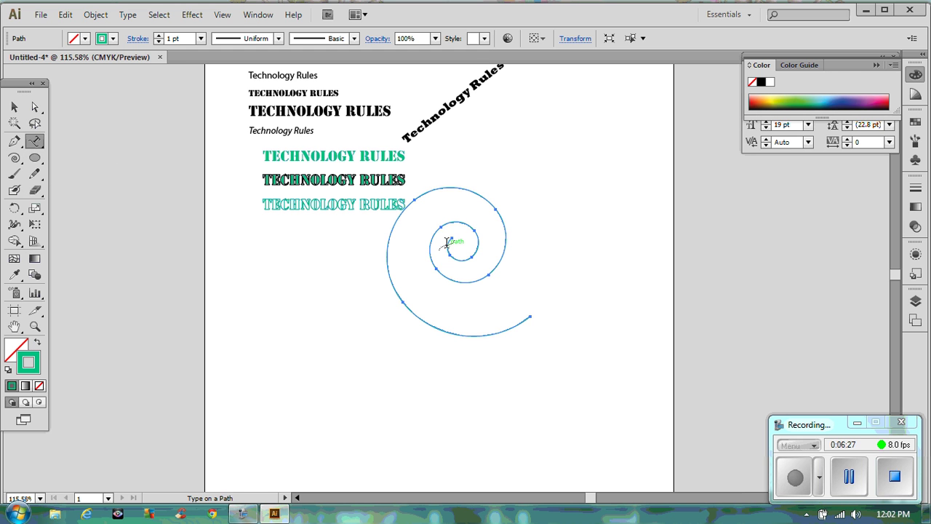
pyautogui.click(387, 274)
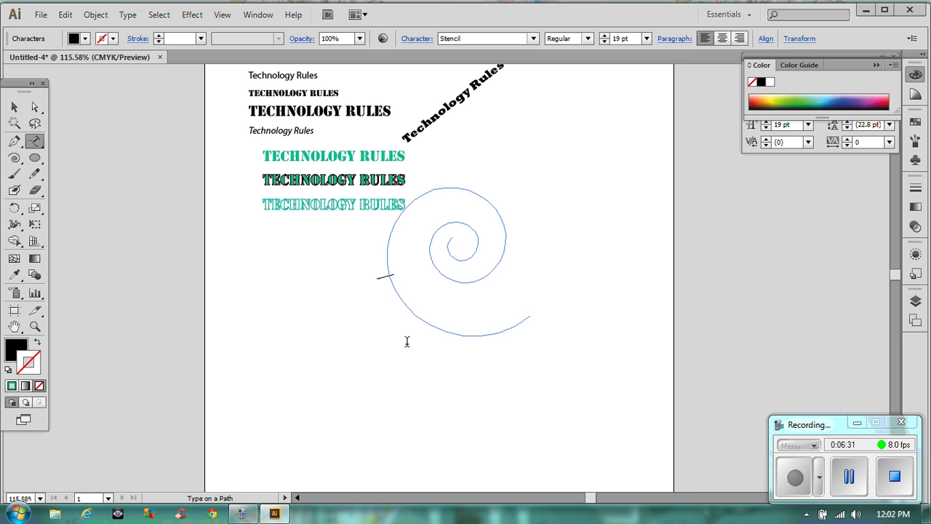
pyautogui.write('TECHNOLOGY RULES')
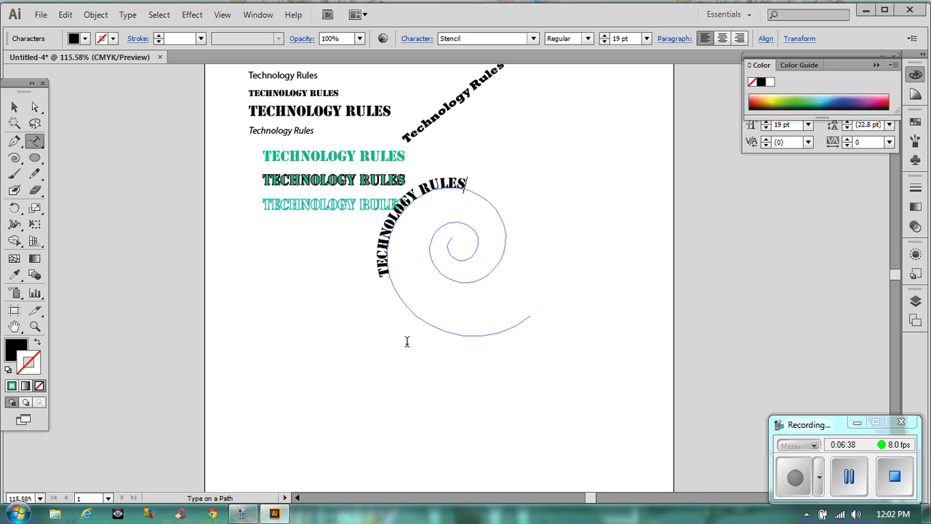
# Move the spiral text clear of the green Stencil lines, then try scaling it down and undo the scaling.
pyautogui.click(14, 106)
pyautogui.moveTo(419, 198); pyautogui.dragTo(507, 203)
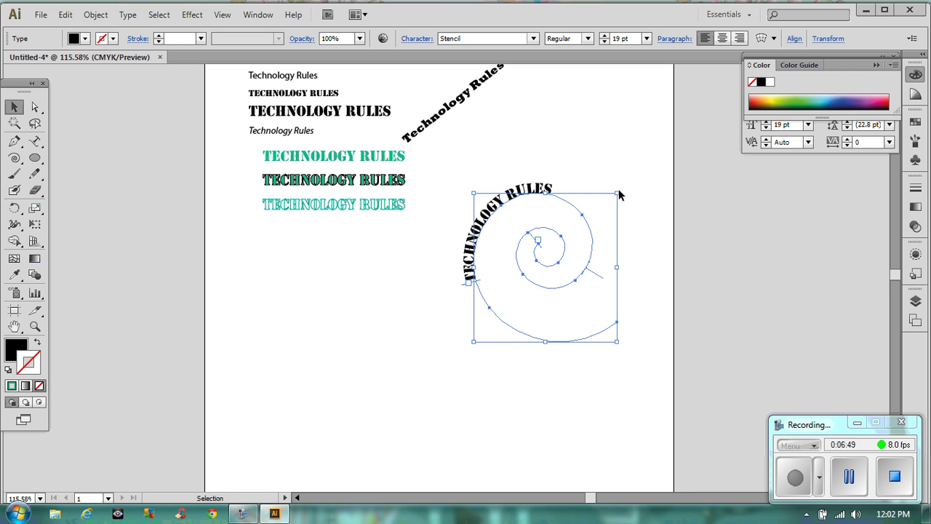
pyautogui.moveTo(616, 194); pyautogui.dragTo(569, 250)
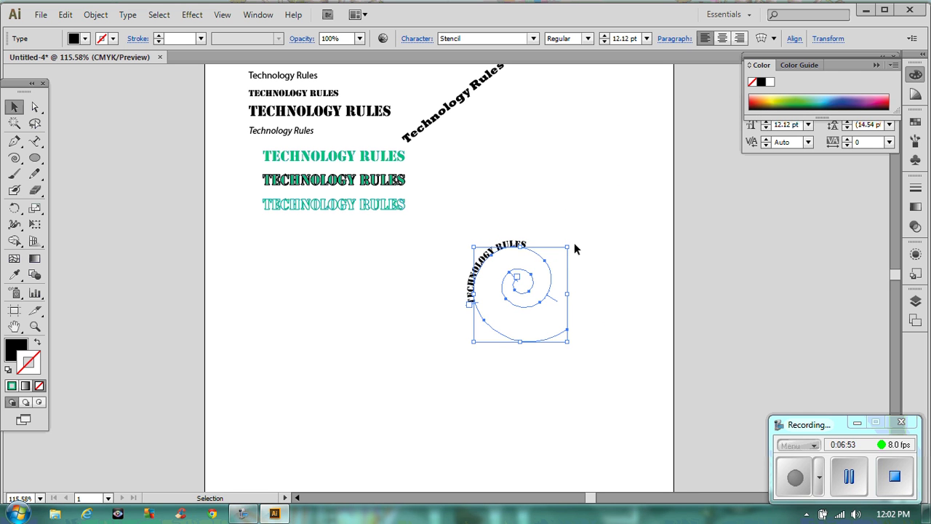
pyautogui.hotkey('ctrl', 'z')
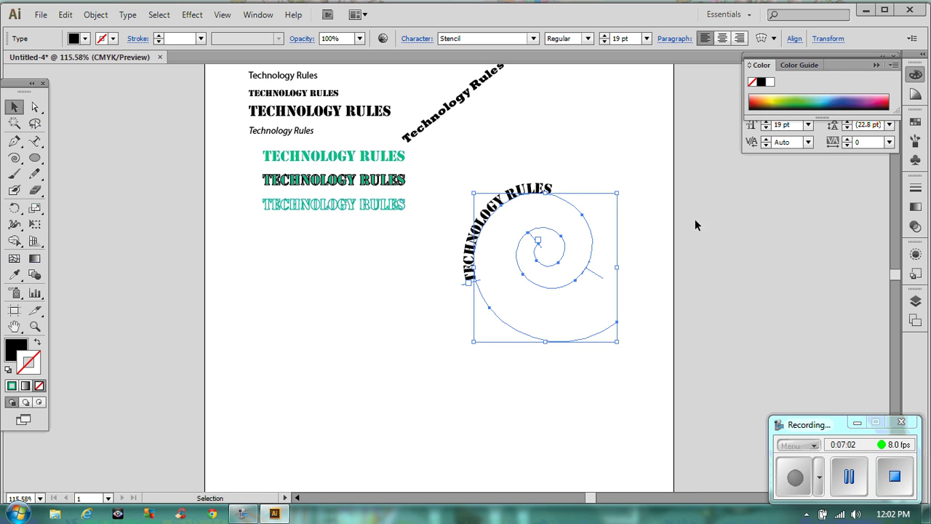
# Enlarge the spiral text to 57 pt and move it up beside the diagonal text.
pyautogui.click(877, 65)
pyautogui.click(766, 122)
pyautogui.click(766, 121)
pyautogui.click(766, 121)
pyautogui.click(767, 122)
pyautogui.click(766, 122)
pyautogui.click(766, 121)
pyautogui.click(766, 122)
pyautogui.click(766, 121)
pyautogui.click(766, 121)
pyautogui.click(766, 122)
pyautogui.click(766, 121)
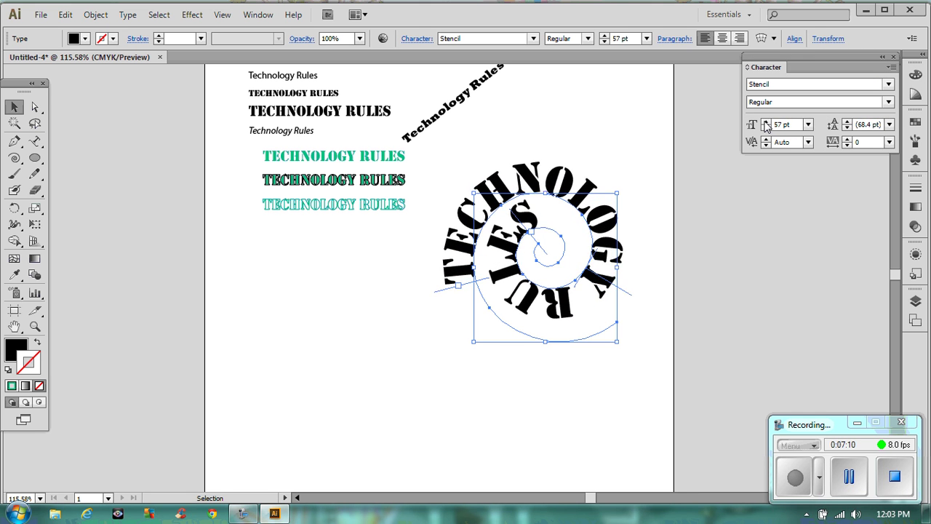
pyautogui.click(413, 324)
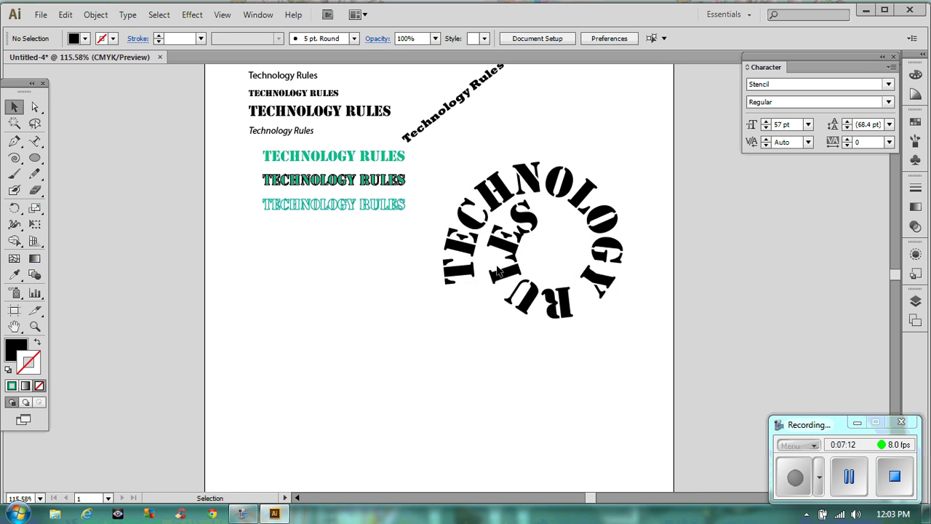
pyautogui.moveTo(495, 273); pyautogui.dragTo(525, 183)
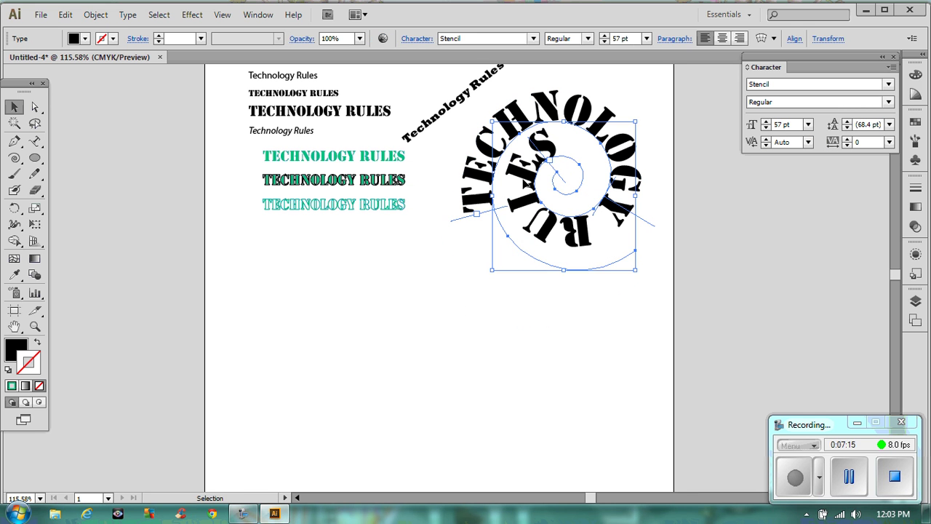
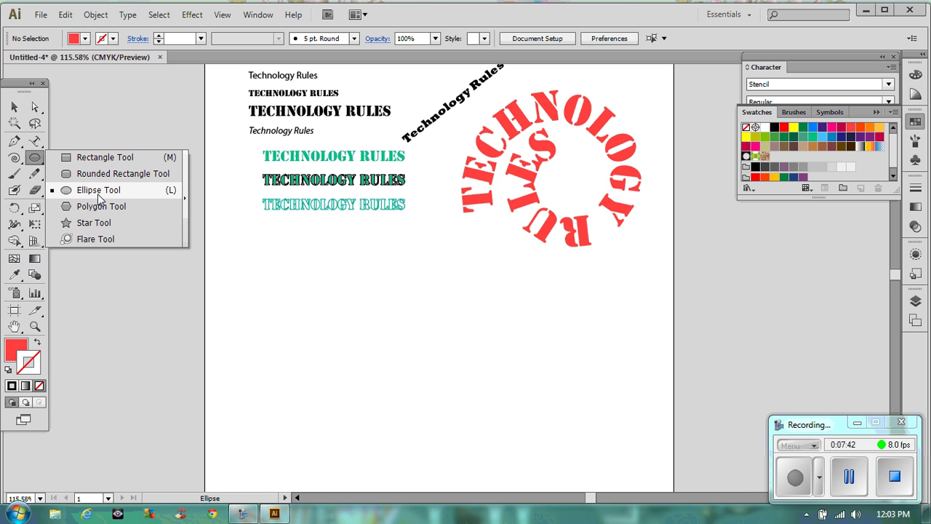
# Draw a small red circle and place it centrally below the three green Stencil lines.
pyautogui.click(99, 192)
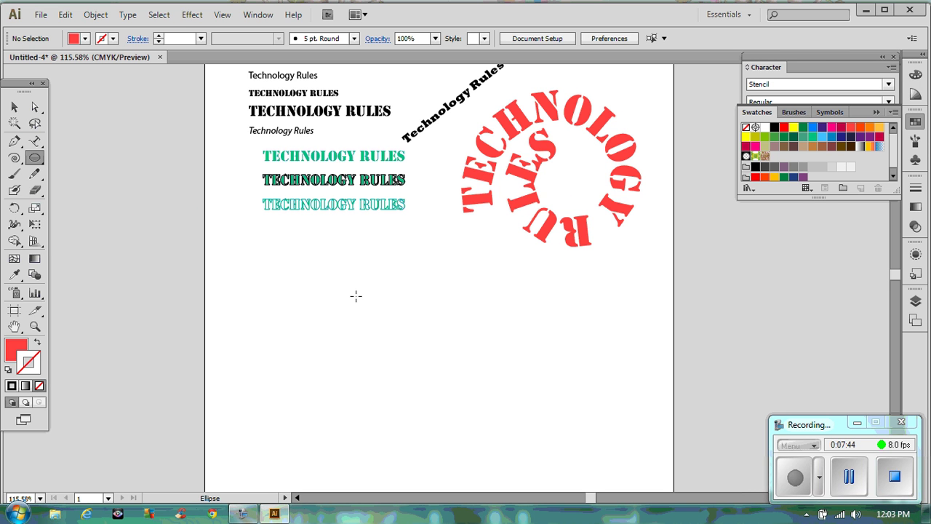
pyautogui.moveTo(356, 295); pyautogui.dragTo(416, 347)
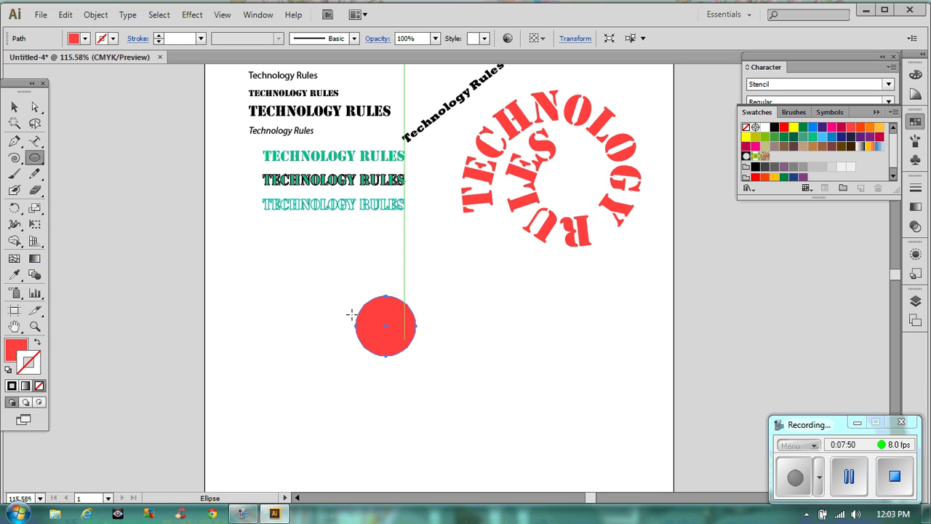
pyautogui.click(14, 107)
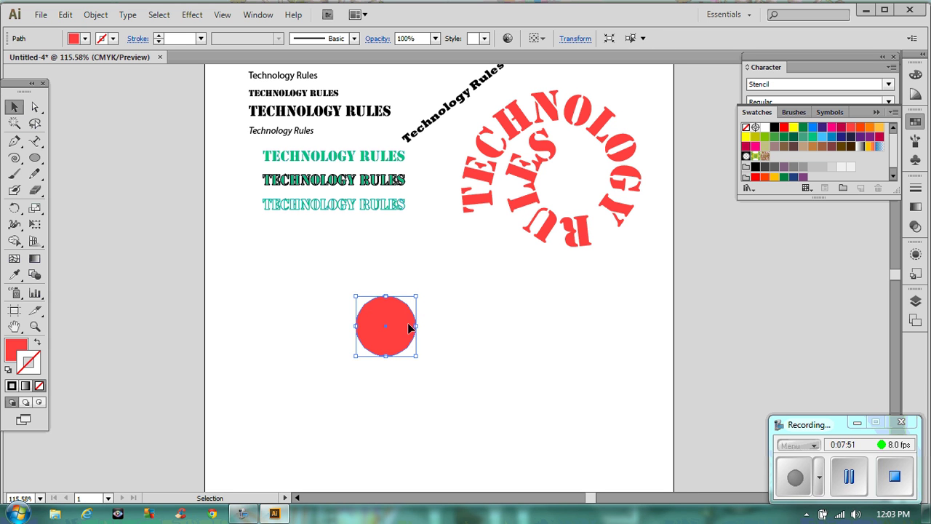
pyautogui.moveTo(410, 324); pyautogui.dragTo(355, 289)
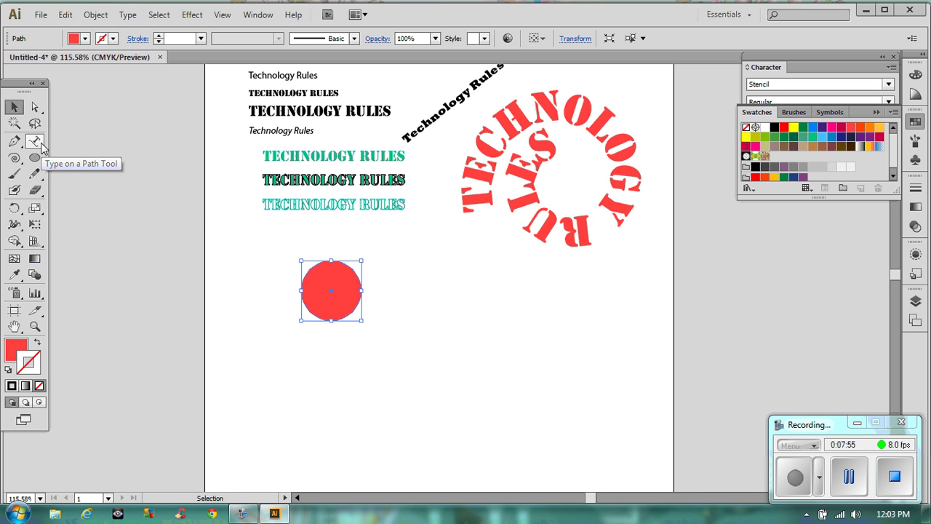
# Turn the circle into a type path and enter "TECHNOLOGY RULES" around it in Stencil at 12 pt.
pyautogui.click(41, 141)
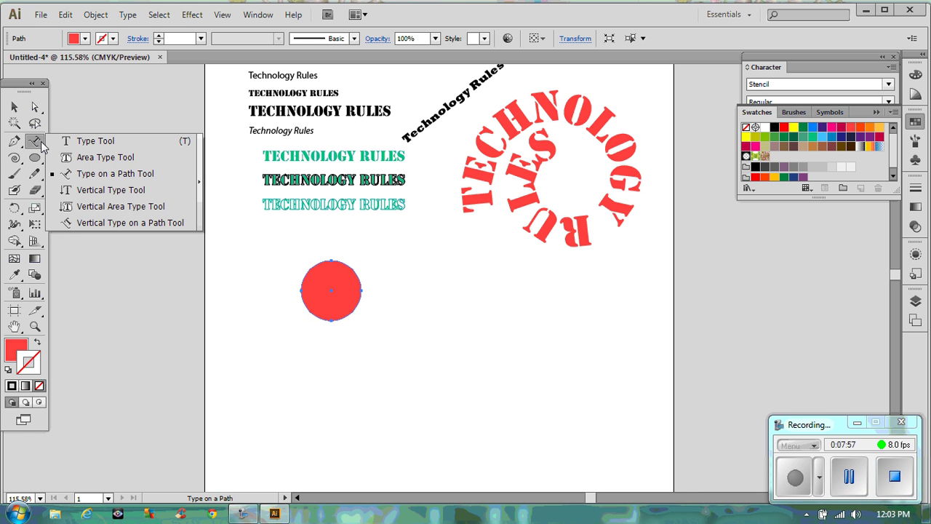
pyautogui.click(80, 174)
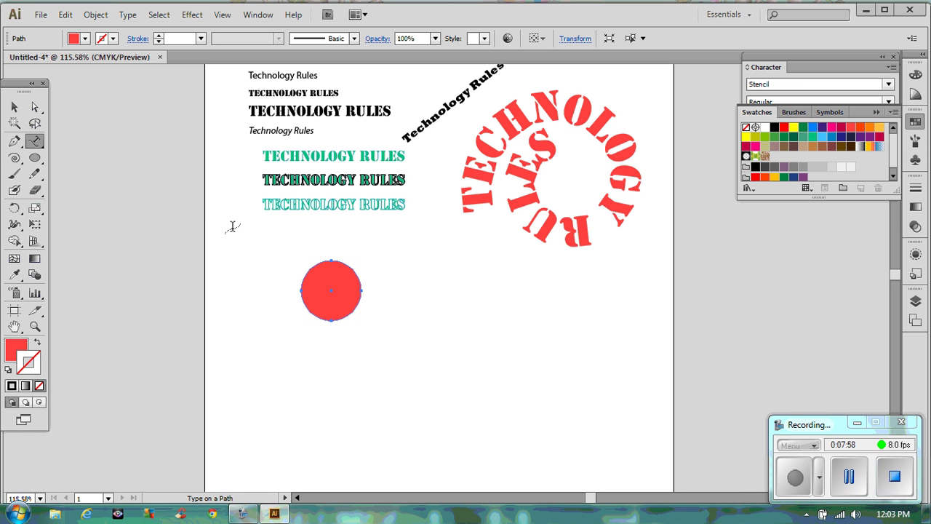
pyautogui.click(336, 260)
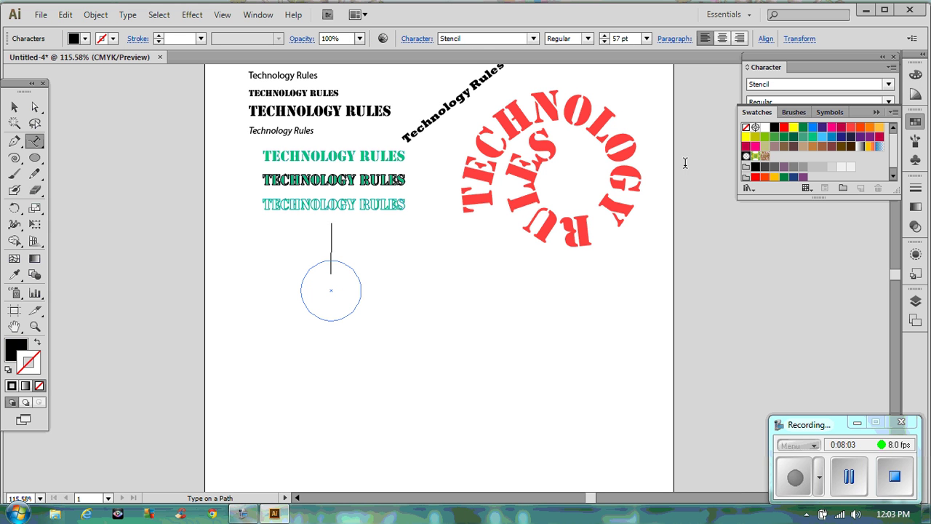
pyautogui.click(875, 114)
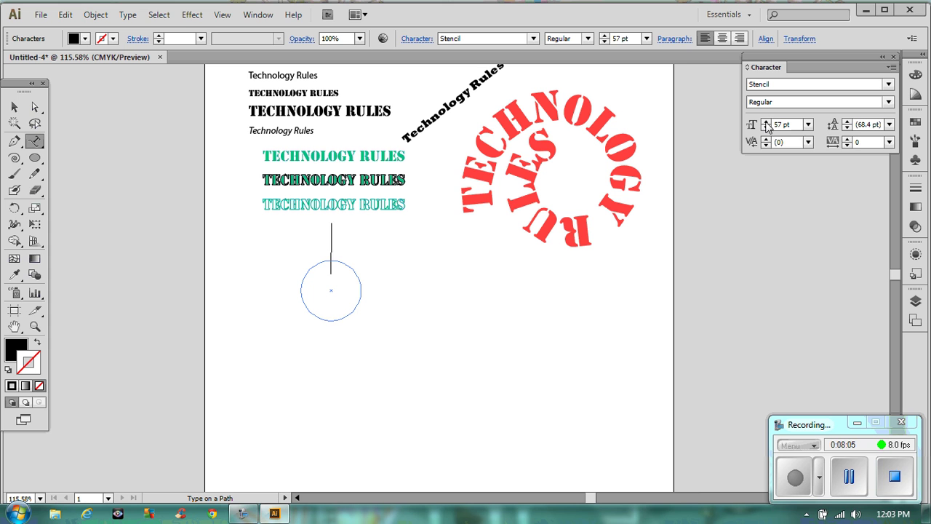
pyautogui.click(809, 124)
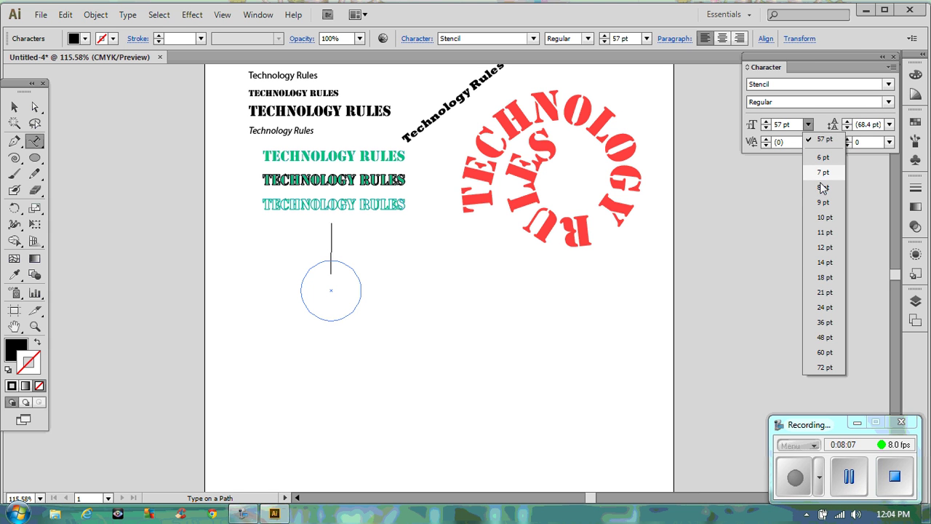
pyautogui.click(825, 248)
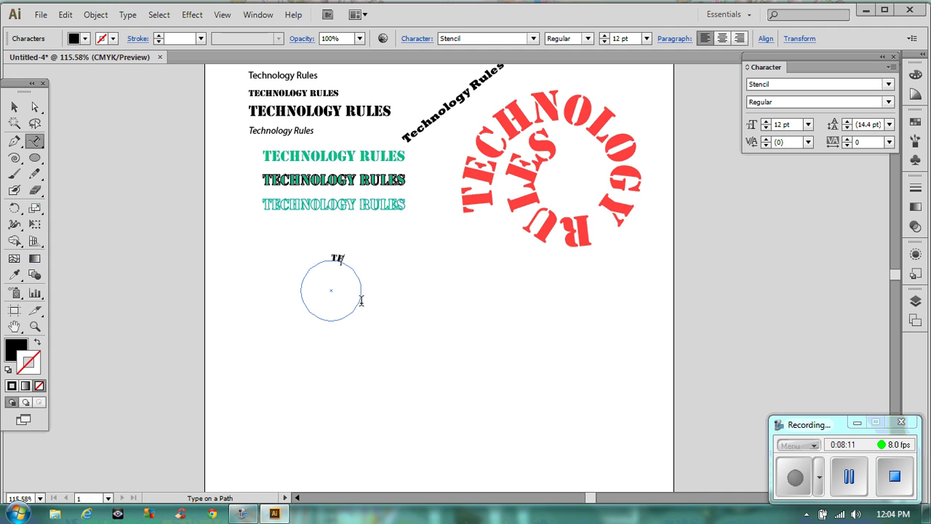
pyautogui.write('CHNOLOGY RULES')
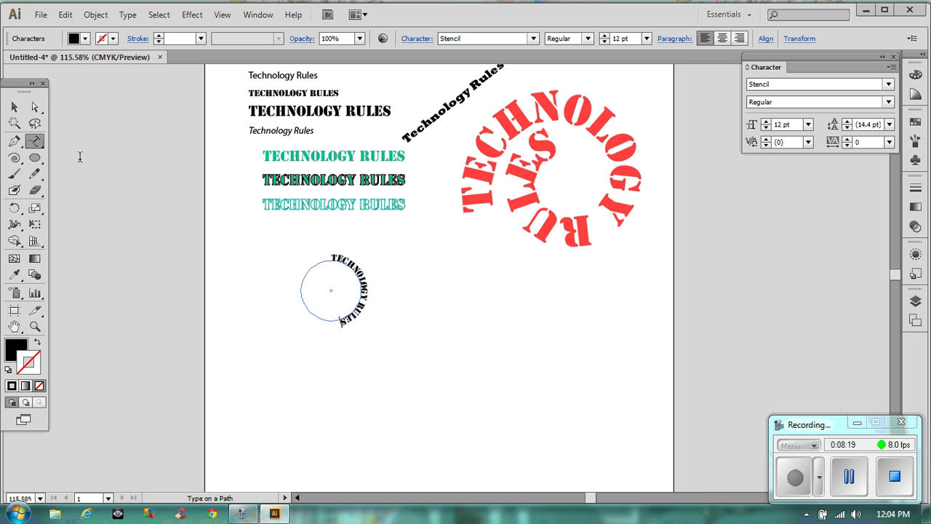
# Enlarge the circle text to 27 pt so that it wraps around the whole circle.
pyautogui.click(13, 106)
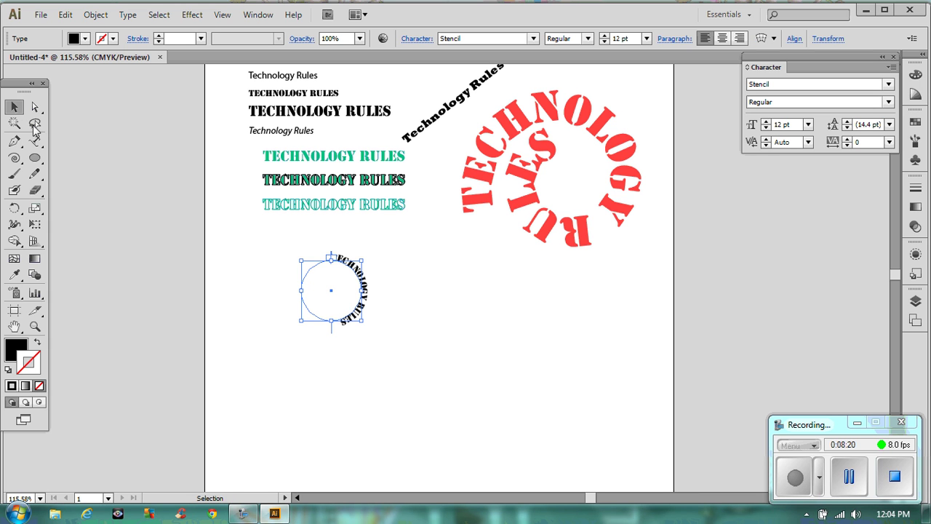
pyautogui.click(766, 122)
pyautogui.click(766, 122)
pyautogui.click(766, 122)
pyautogui.click(766, 121)
pyautogui.click(766, 121)
pyautogui.click(766, 122)
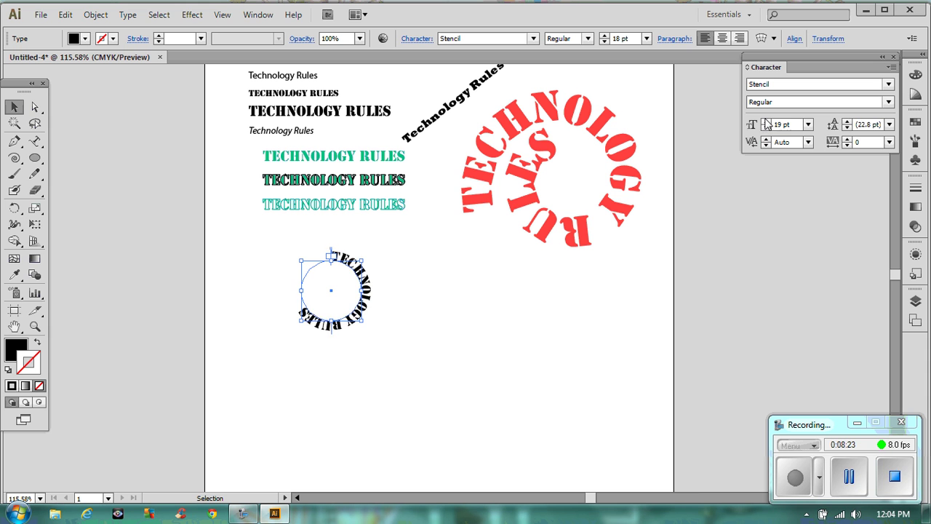
pyautogui.click(766, 122)
pyautogui.click(766, 121)
pyautogui.click(766, 122)
pyautogui.click(766, 122)
pyautogui.click(766, 122)
pyautogui.click(766, 121)
pyautogui.click(766, 122)
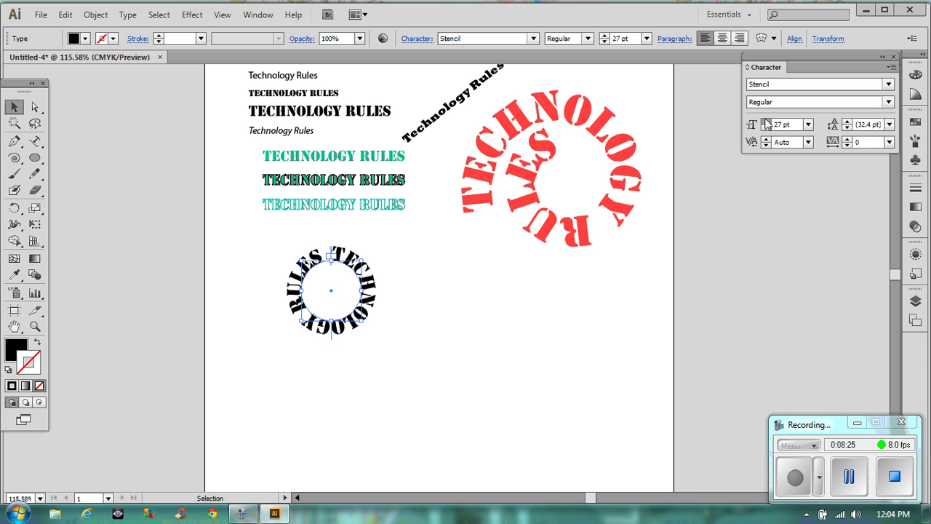
# Set the circle text to 28 pt and change its font to Segoe Script Regular.
pyautogui.click(766, 122)
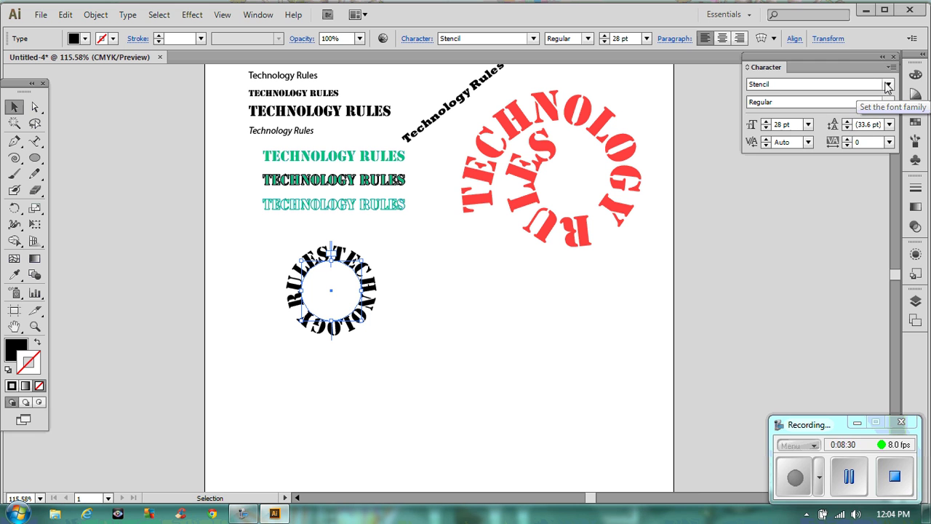
pyautogui.click(887, 86)
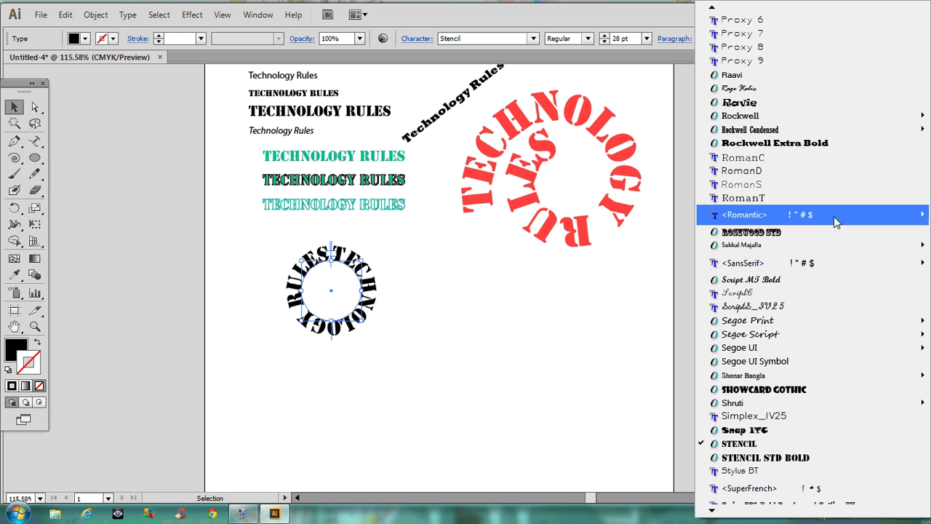
pyautogui.moveTo(812, 337)
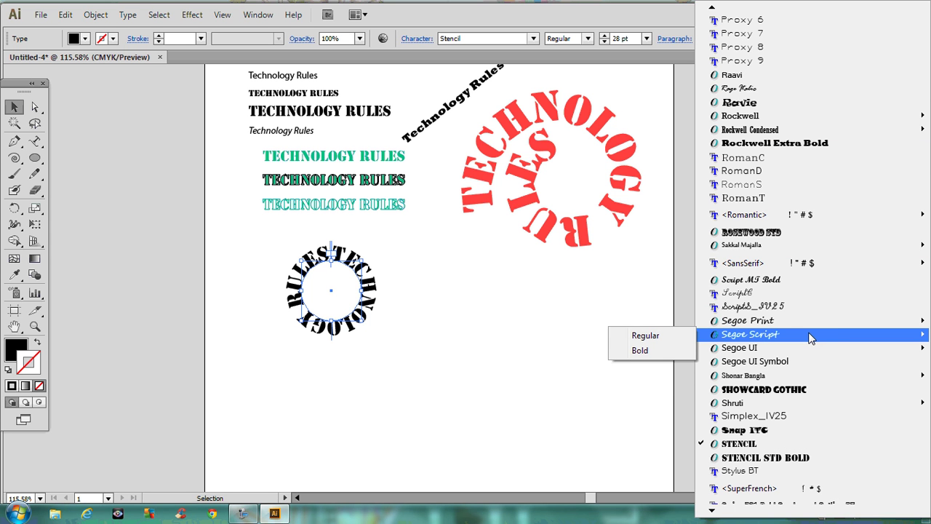
pyautogui.click(678, 337)
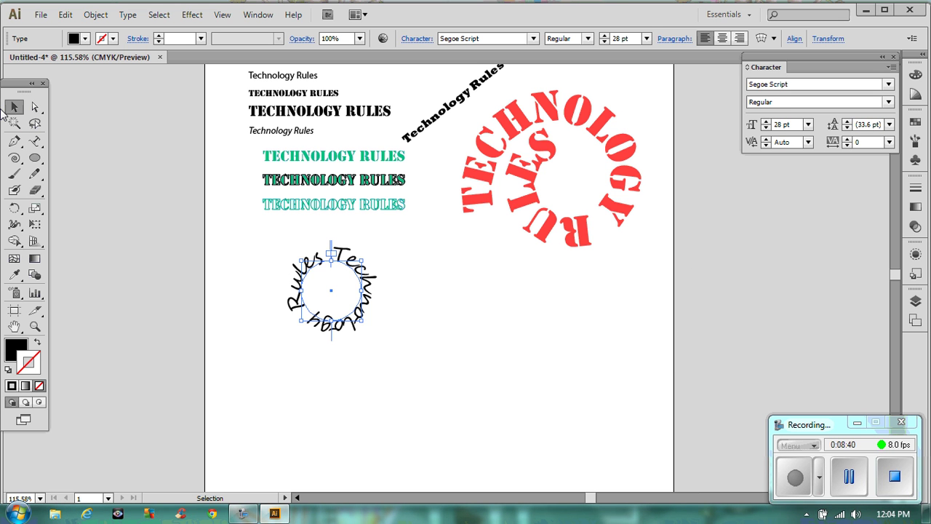
pyautogui.click(301, 337)
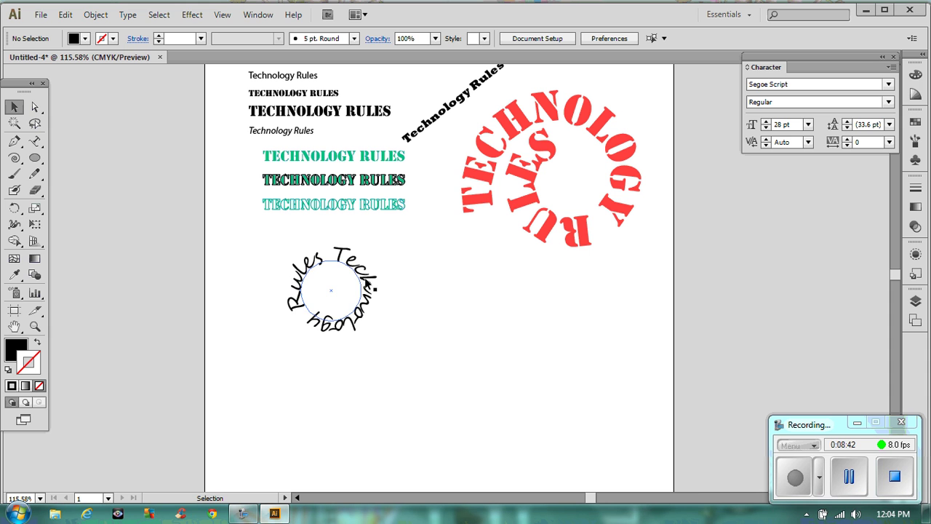
pyautogui.moveTo(364, 278); pyautogui.dragTo(309, 260)
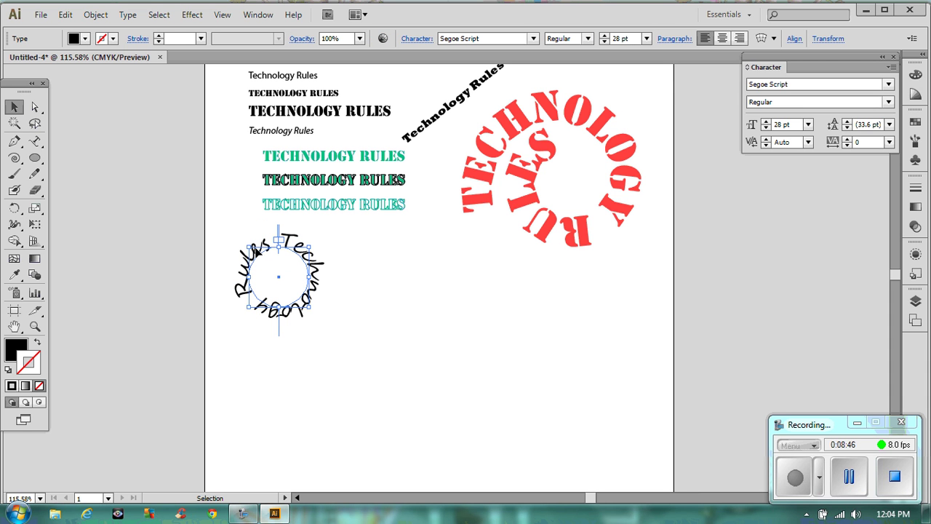
pyautogui.doubleClick(260, 250)
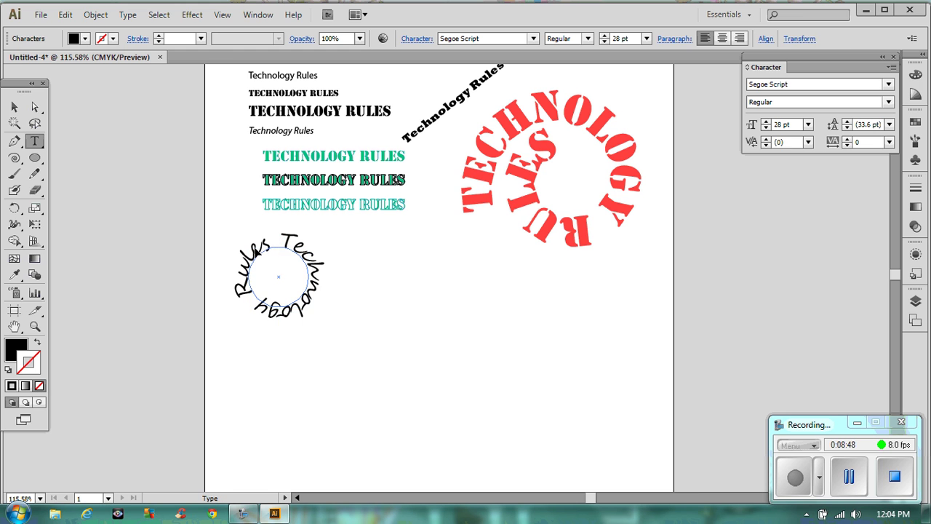
pyautogui.hotkey('ctrl', 'z')
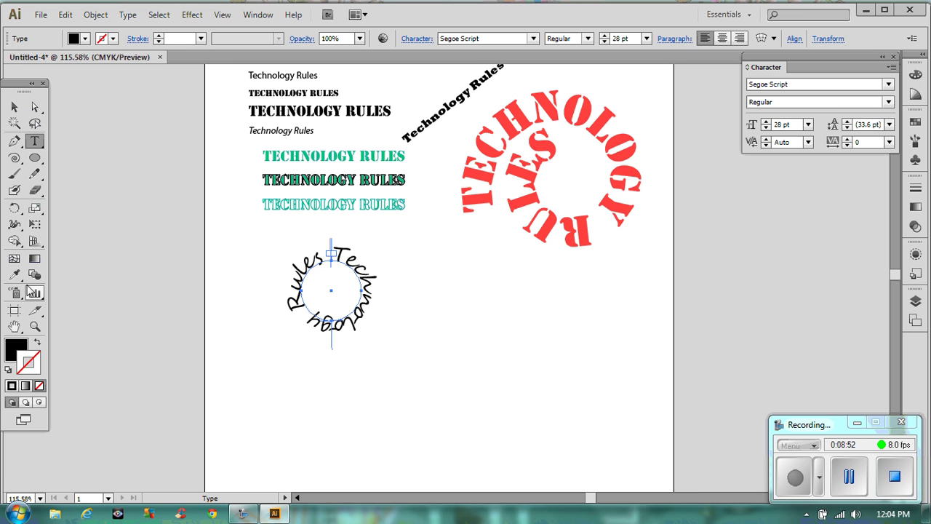
pyautogui.click(13, 107)
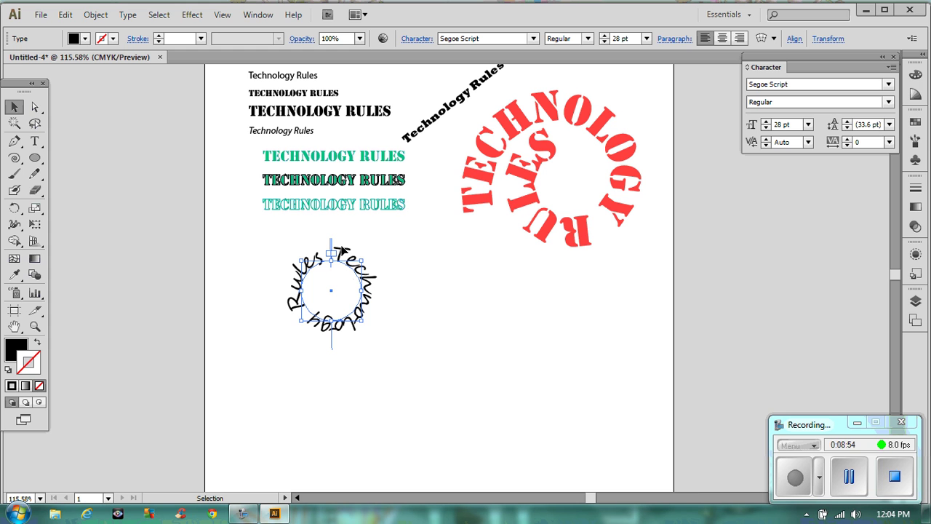
# Give the circle text a purple fill (C=60 M=90 Y=0 K=0) with no stroke and move it just below the green lines' left end.
pyautogui.click(915, 121)
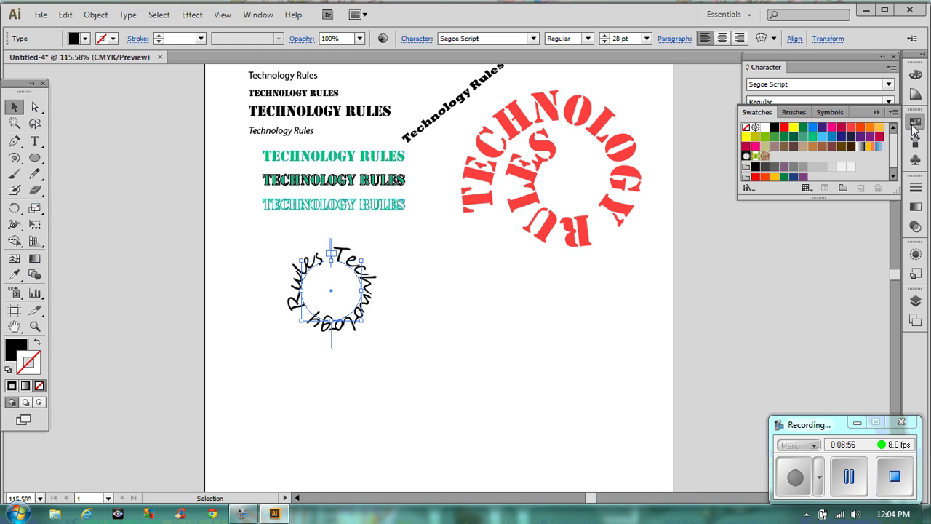
pyautogui.click(803, 178)
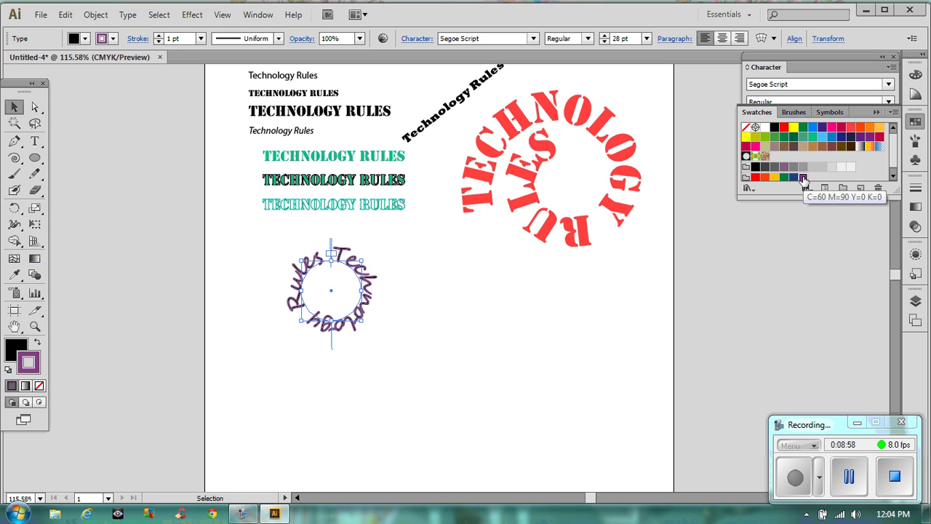
pyautogui.click(37, 341)
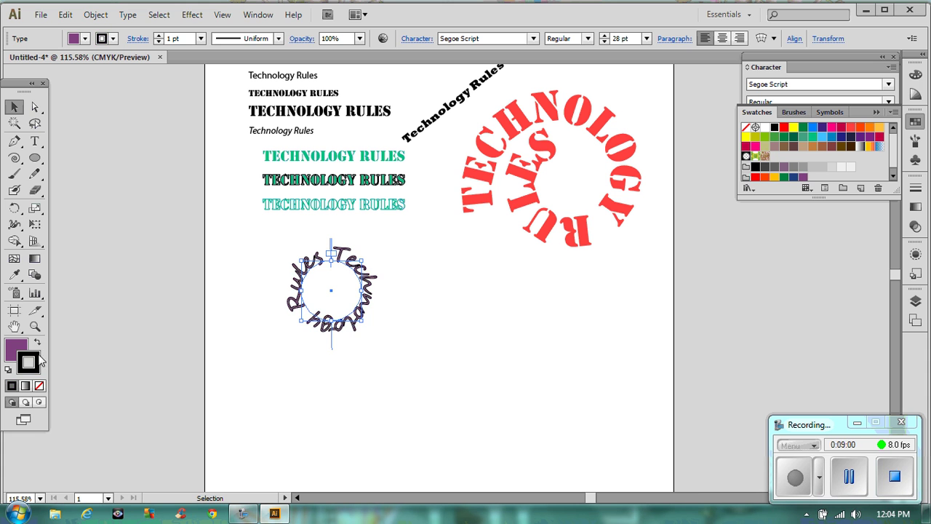
pyautogui.click(39, 386)
pyautogui.click(306, 370)
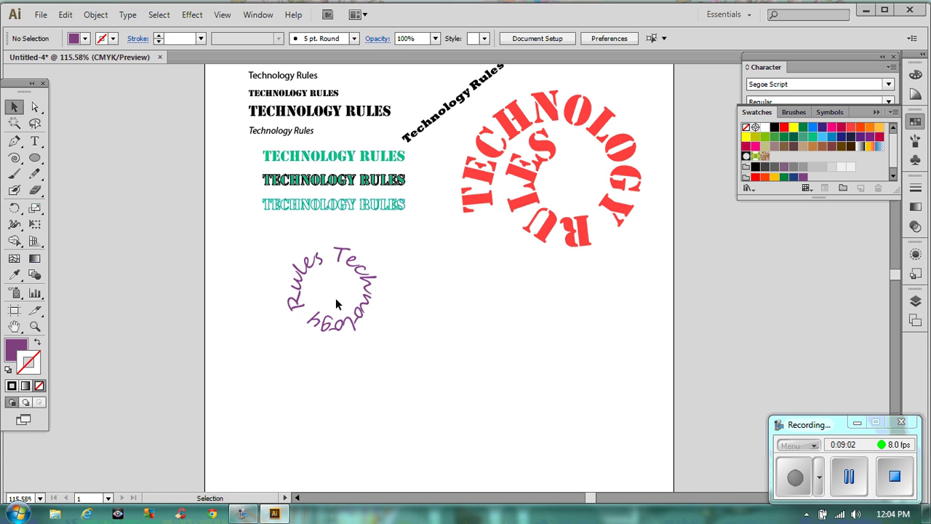
pyautogui.moveTo(360, 275); pyautogui.dragTo(292, 254)
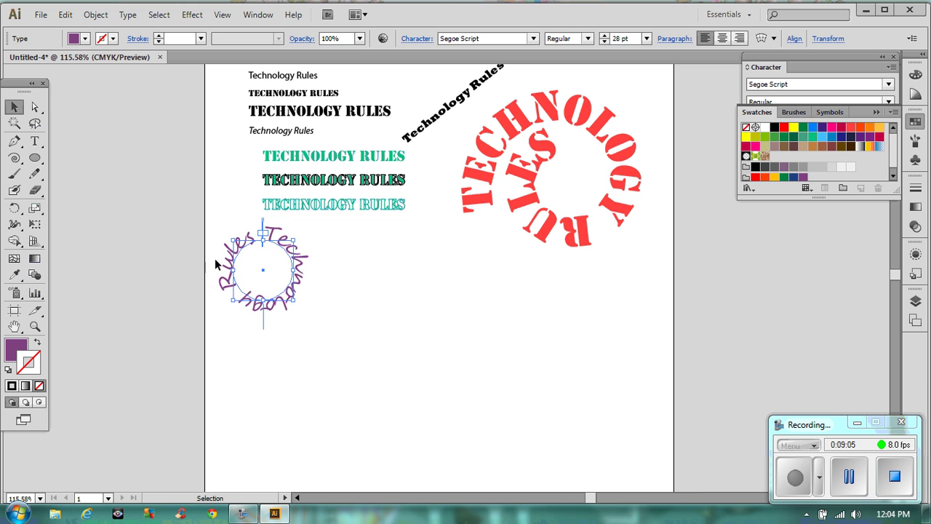
pyautogui.click(320, 309)
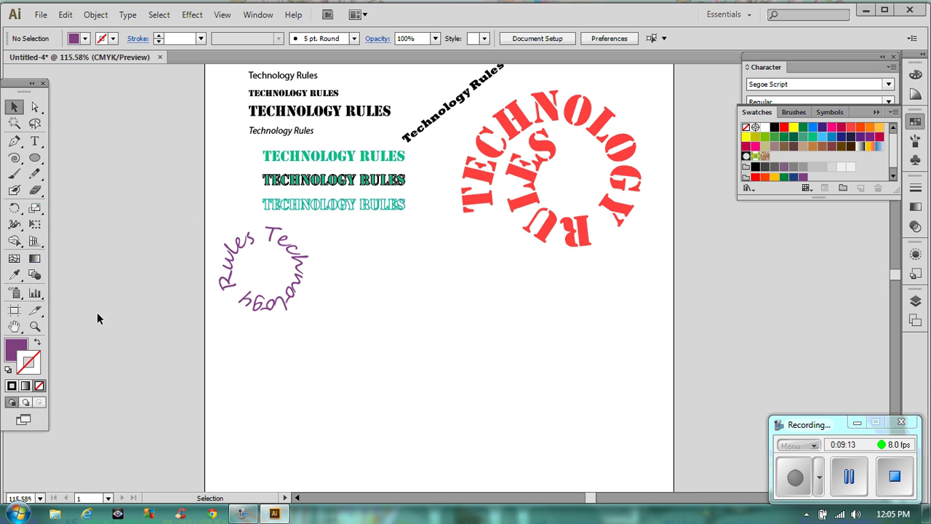
# Add a horizontal text line "Technolgy Rules" in black Segoe Script at 28 pt and place it to the right of the purple circle text.
pyautogui.click(37, 141)
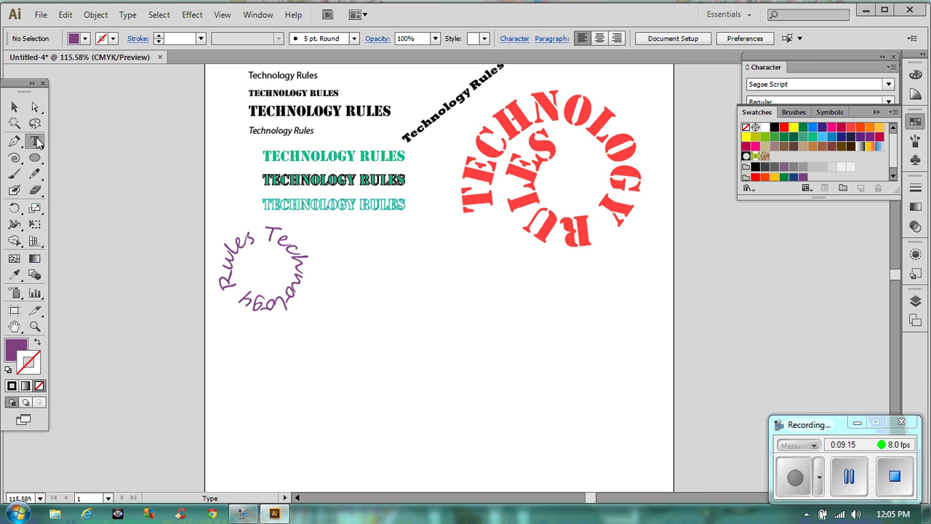
pyautogui.click(367, 260)
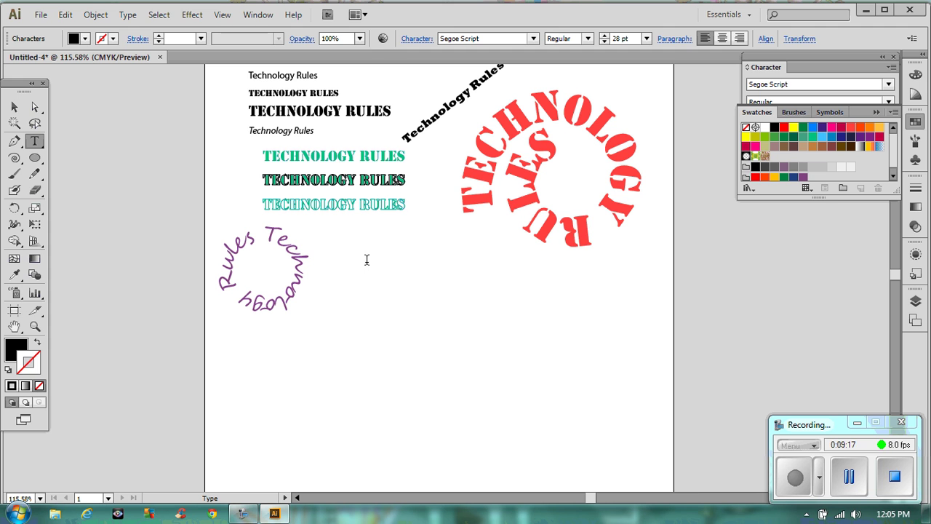
pyautogui.write('Technolgy')
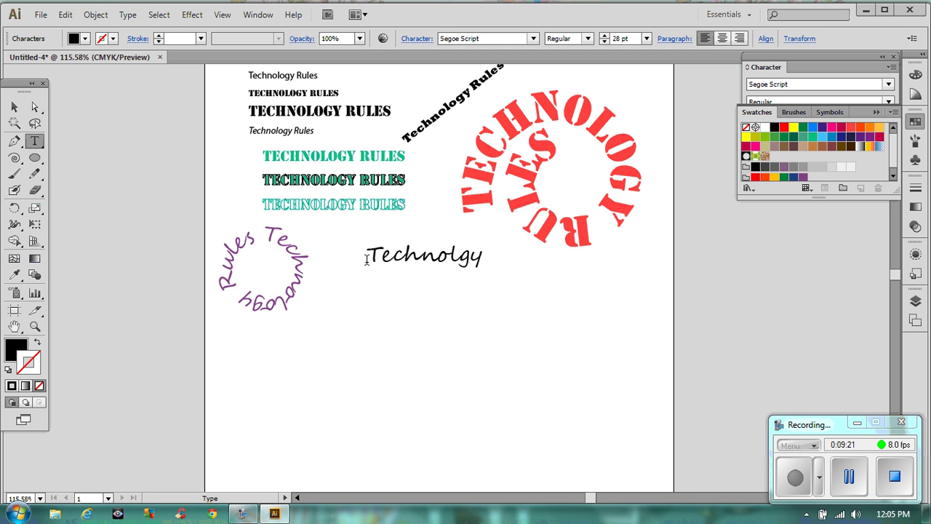
pyautogui.write(' Rules')
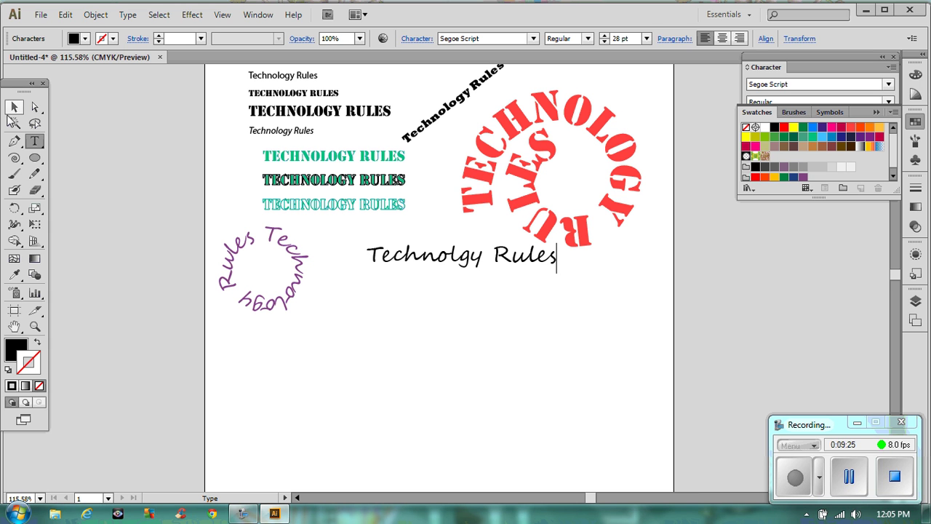
pyautogui.click(14, 107)
pyautogui.moveTo(445, 257); pyautogui.dragTo(422, 314)
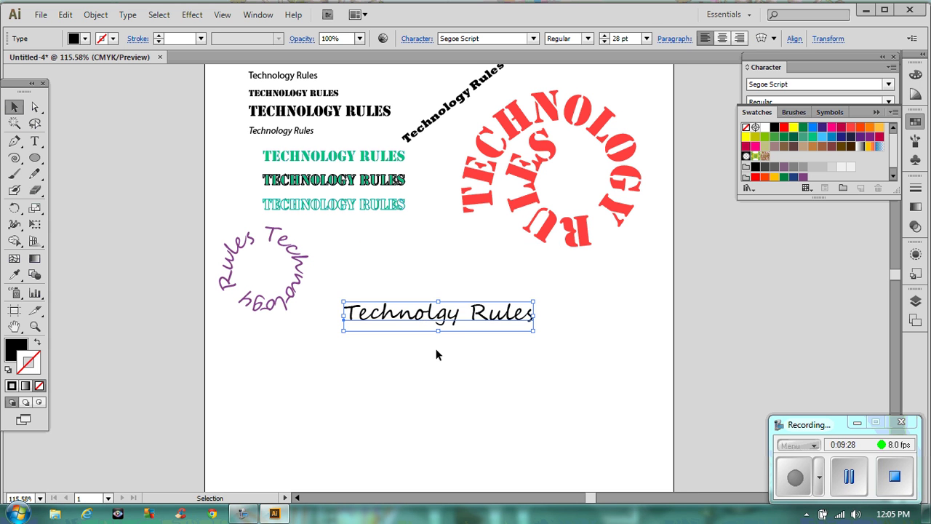
# Select only the first letter "T" of the new Segoe Script line for character editing.
pyautogui.click(34, 326)
pyautogui.moveTo(323, 279); pyautogui.dragTo(560, 367)
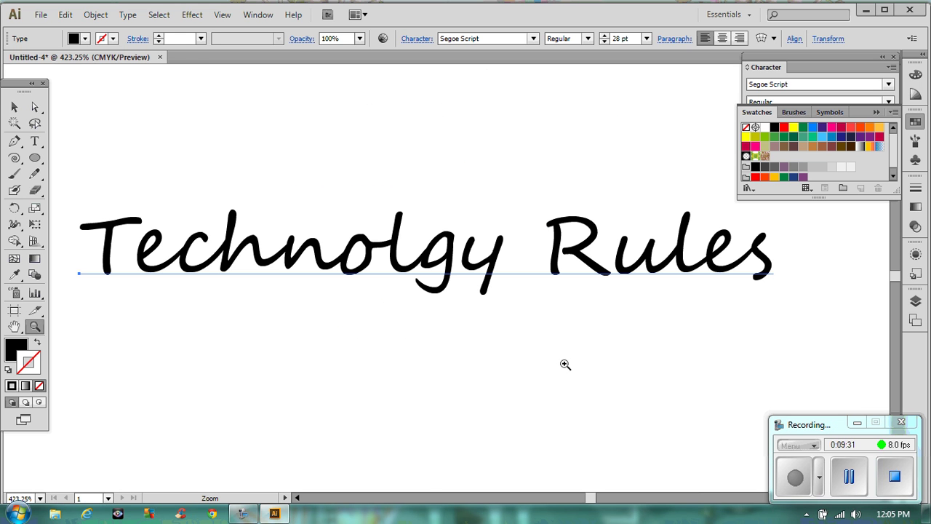
pyautogui.click(14, 108)
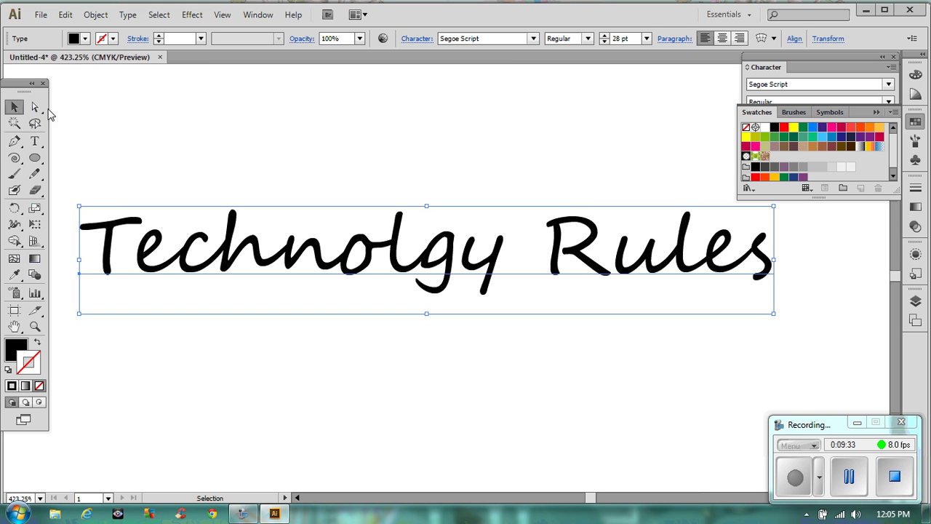
pyautogui.click(34, 107)
pyautogui.click(34, 141)
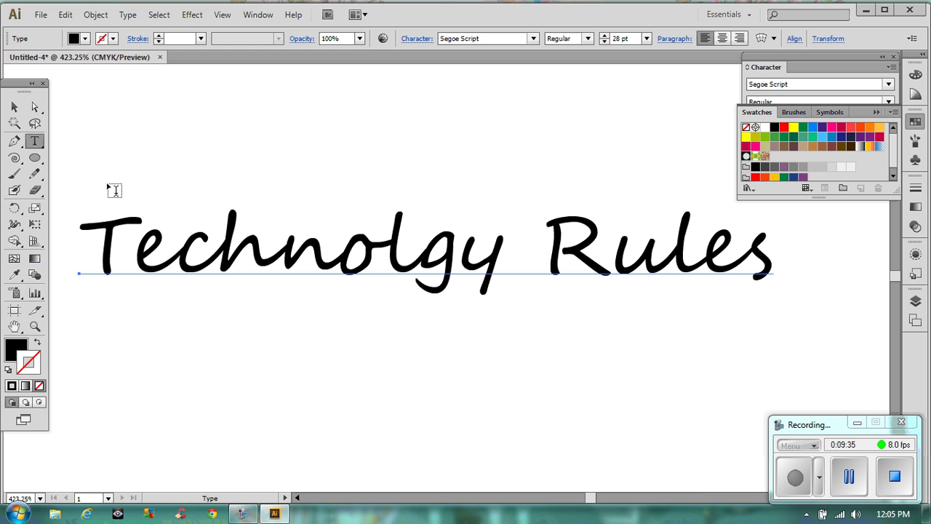
pyautogui.click(134, 245)
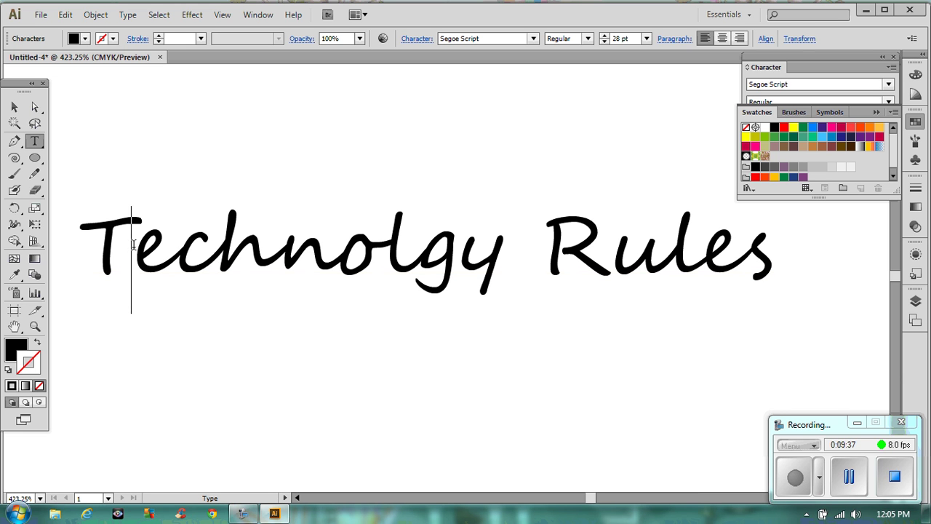
pyautogui.hotkey('shift', 'Left')
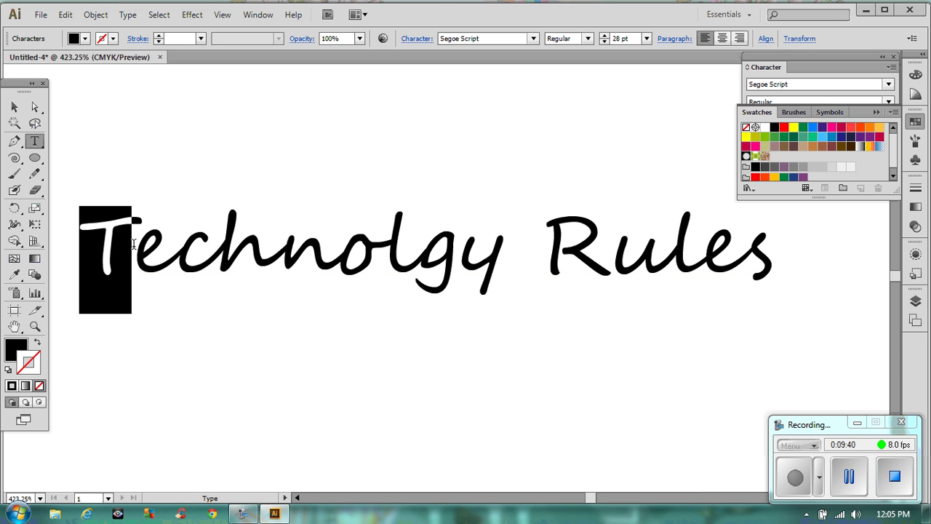
pyautogui.click(162, 245)
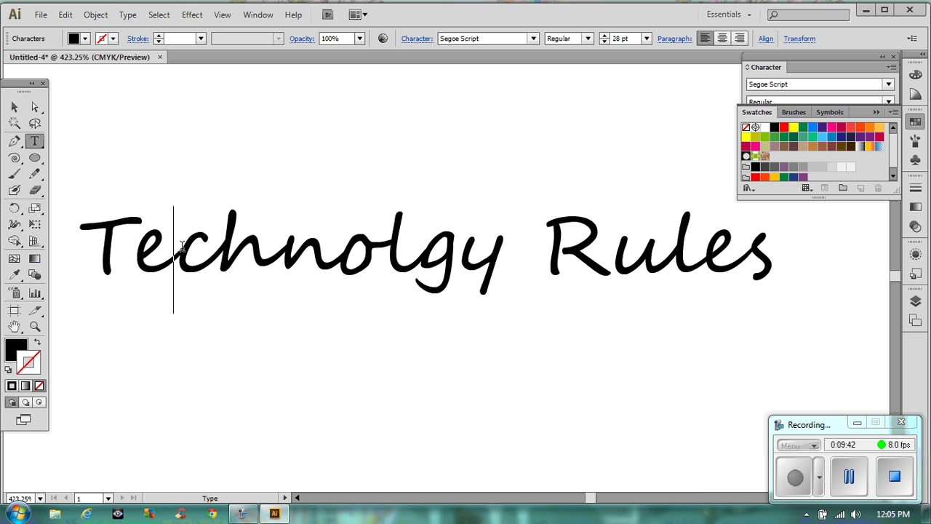
pyautogui.press('Left')
pyautogui.press('Right')
pyautogui.press('Right')
pyautogui.press('Right')
pyautogui.press('Right')
pyautogui.press('Right')
pyautogui.press('Right')
pyautogui.press('Right')
pyautogui.press('Right')
pyautogui.press('Right')
pyautogui.press('Left')
pyautogui.press('Left')
pyautogui.press('Left')
pyautogui.press('Left')
pyautogui.press('Left')
pyautogui.press('Left')
pyautogui.press('Left')
pyautogui.press('Left')
# Color only the letter "T" of the new Segoe Script line with a purple fill and no stroke.
pyautogui.hotkey('shift', 'Left')
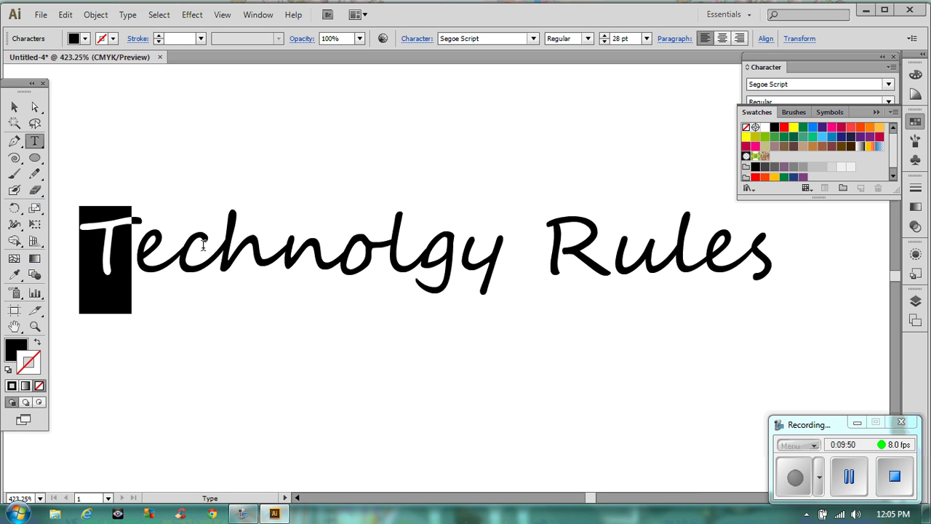
pyautogui.click(802, 177)
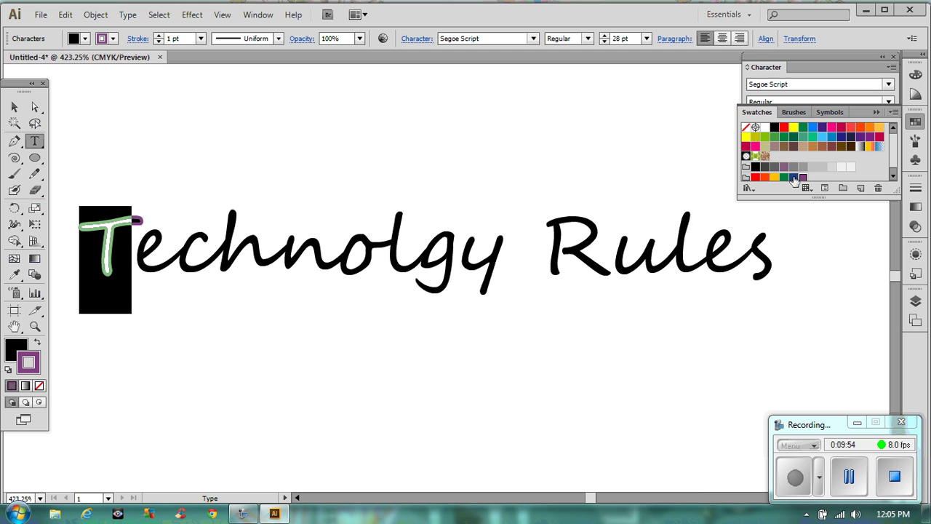
pyautogui.click(36, 342)
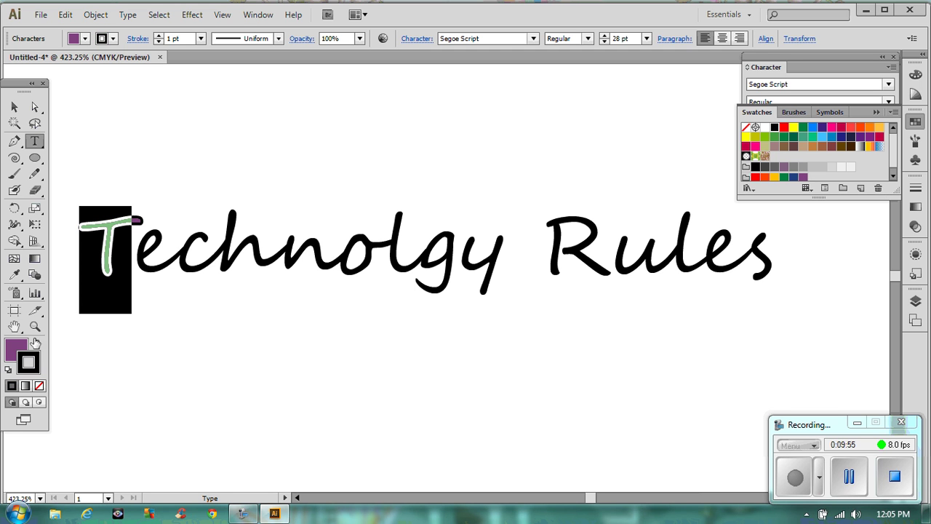
pyautogui.click(39, 391)
pyautogui.click(91, 291)
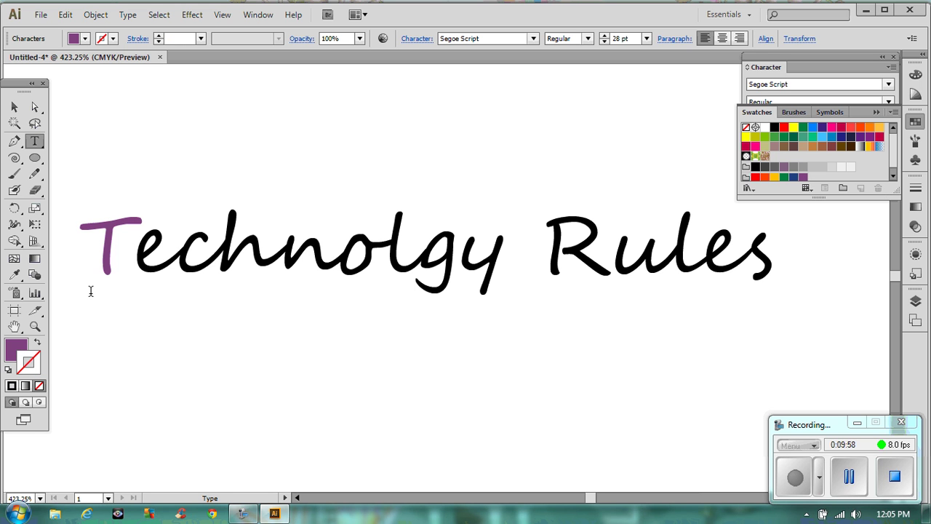
# Color the letter "e" after the purple "T" with a light blue fill and no stroke.
pyautogui.hotkey('shift', 'Right')
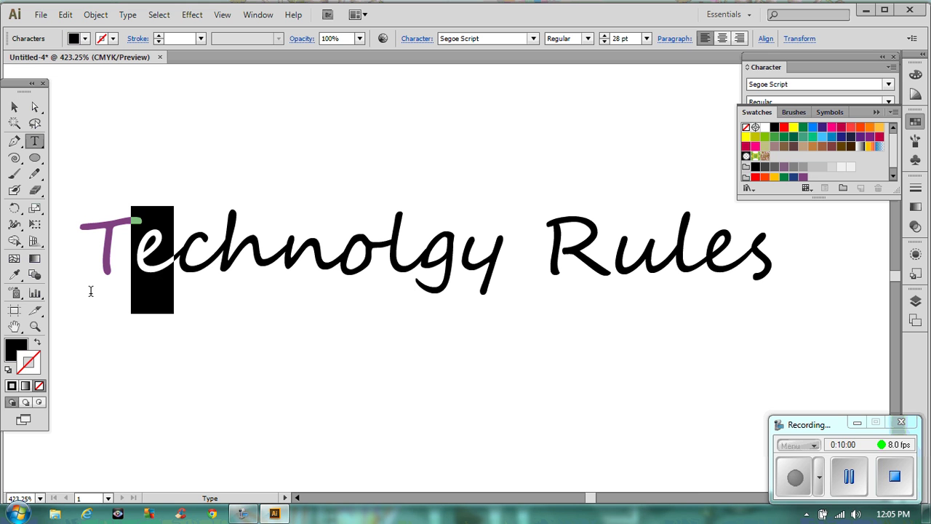
pyautogui.click(822, 136)
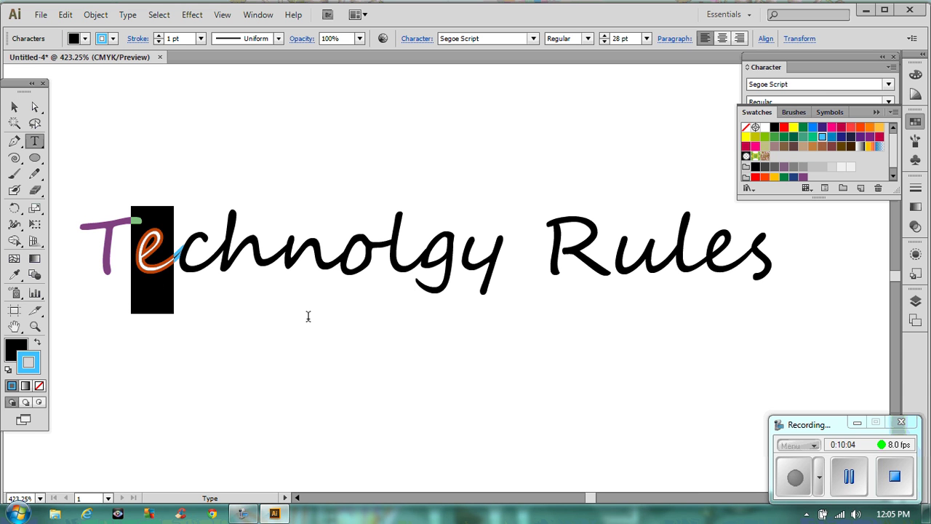
pyautogui.click(37, 344)
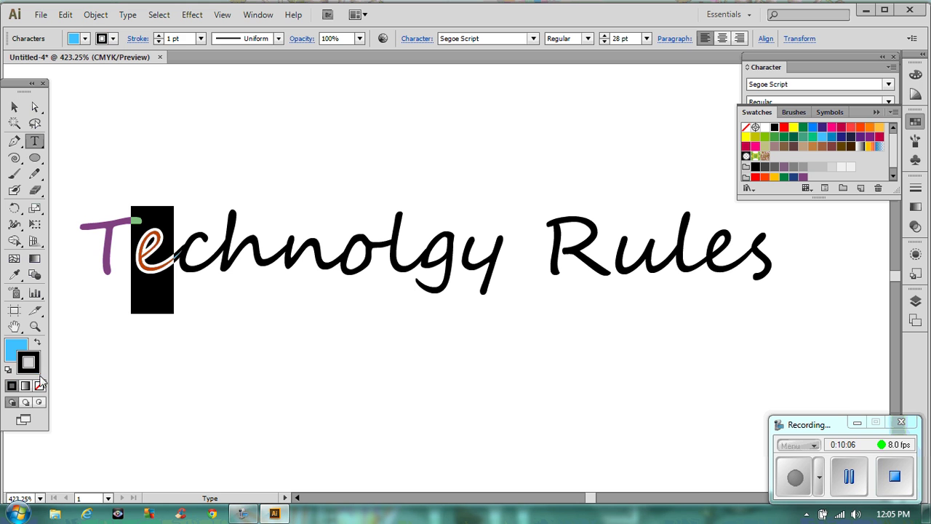
pyautogui.click(40, 385)
# Select only the letter "c" after the light blue "e" in the Segoe Script line for character editing.
pyautogui.press('Right')
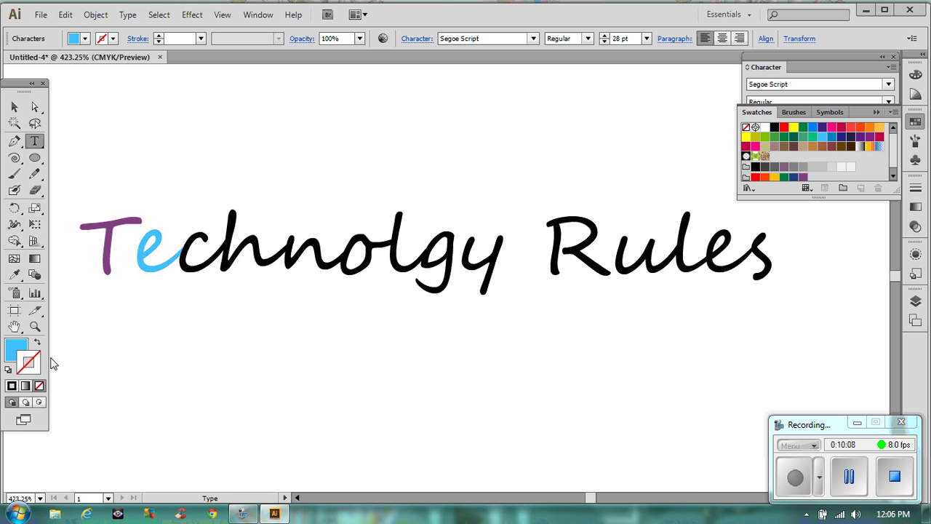
pyautogui.hotkey('shift', 'Right')
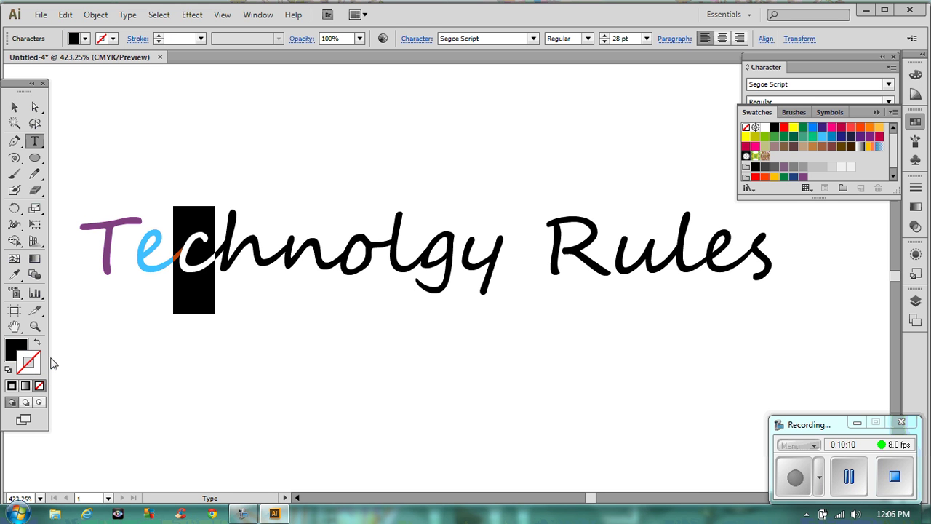
pyautogui.click(13, 274)
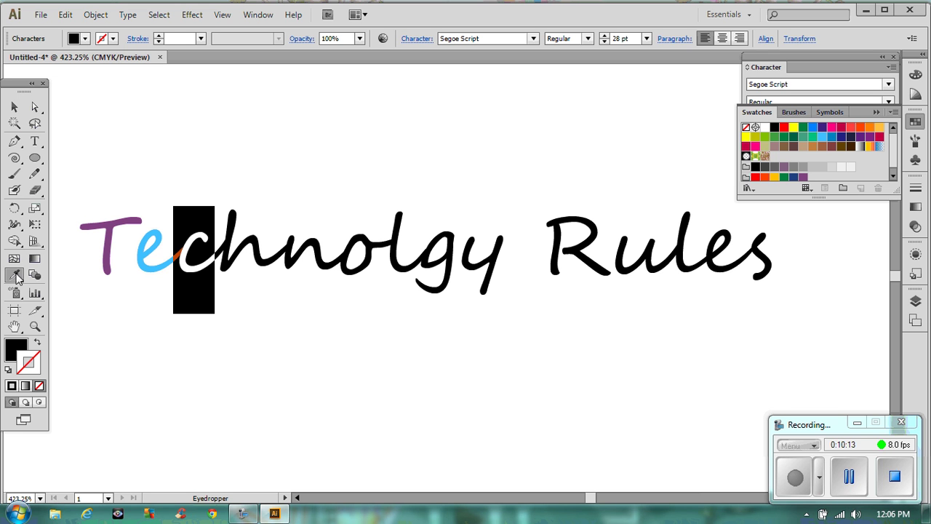
pyautogui.click(117, 215)
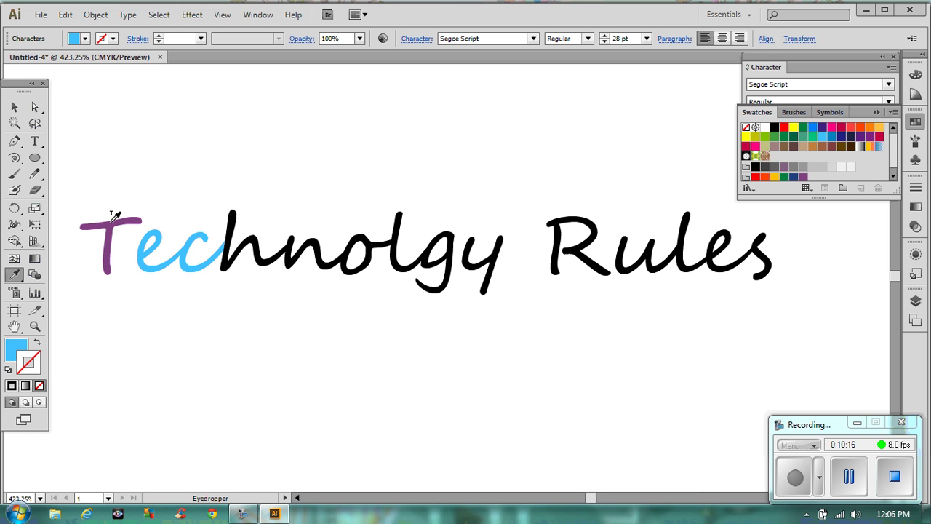
pyautogui.hotkey('shift', 'Left')
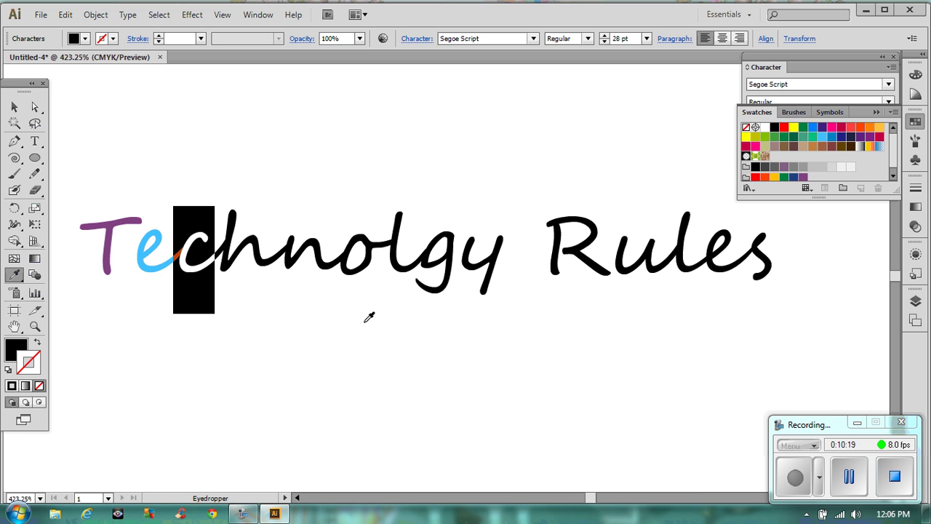
# Color the selected letter "c" with the same purple fill as the "T" and no stroke, and finish the character editing.
pyautogui.click(803, 176)
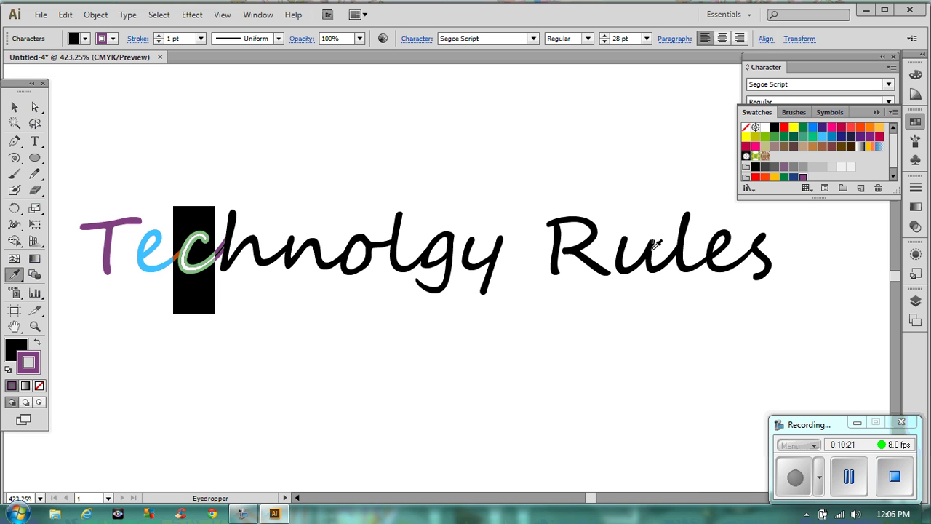
pyautogui.click(37, 342)
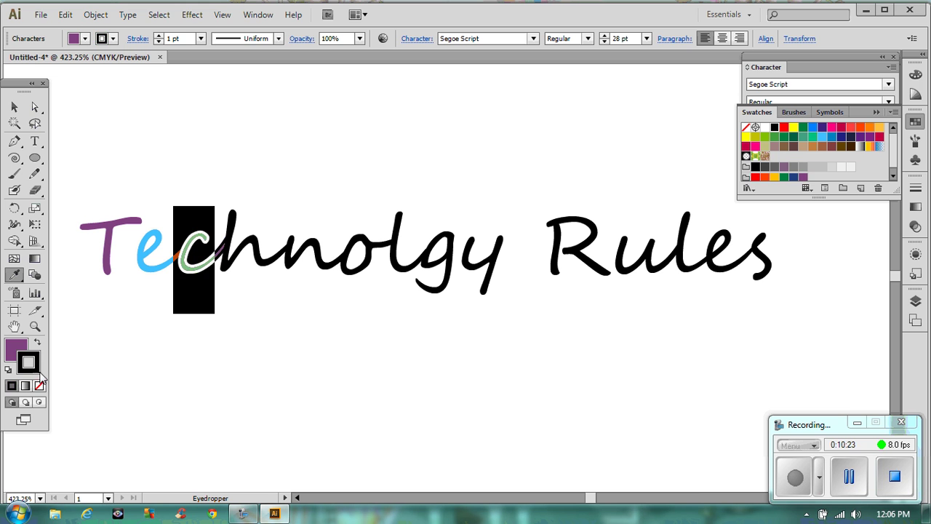
pyautogui.click(39, 385)
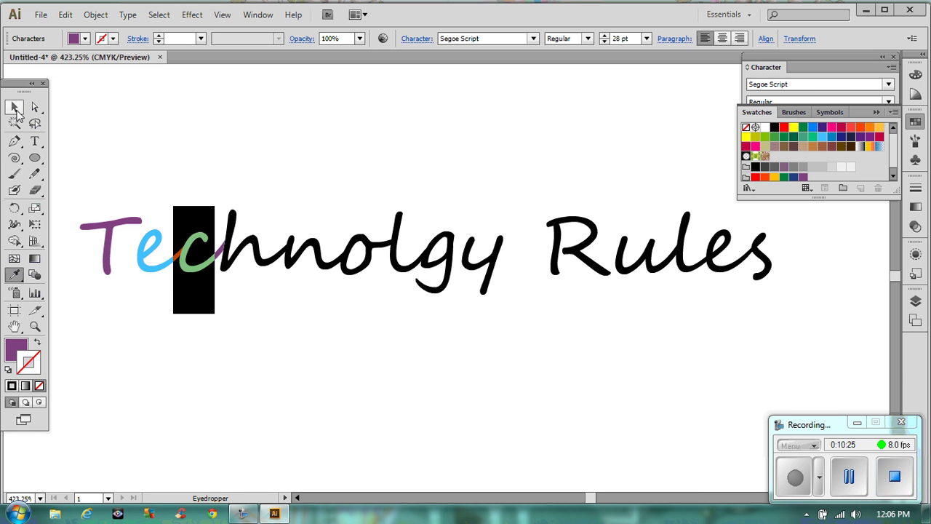
pyautogui.click(16, 109)
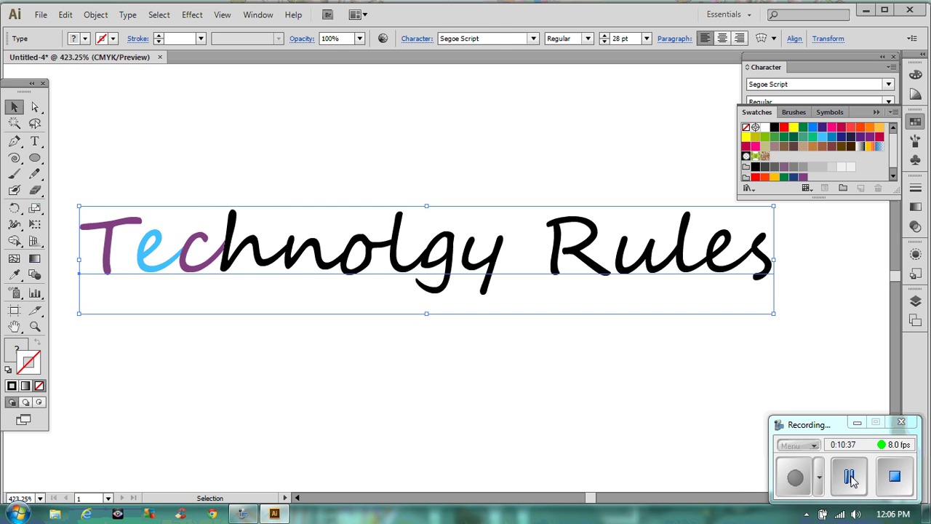
pyautogui.click(849, 478)
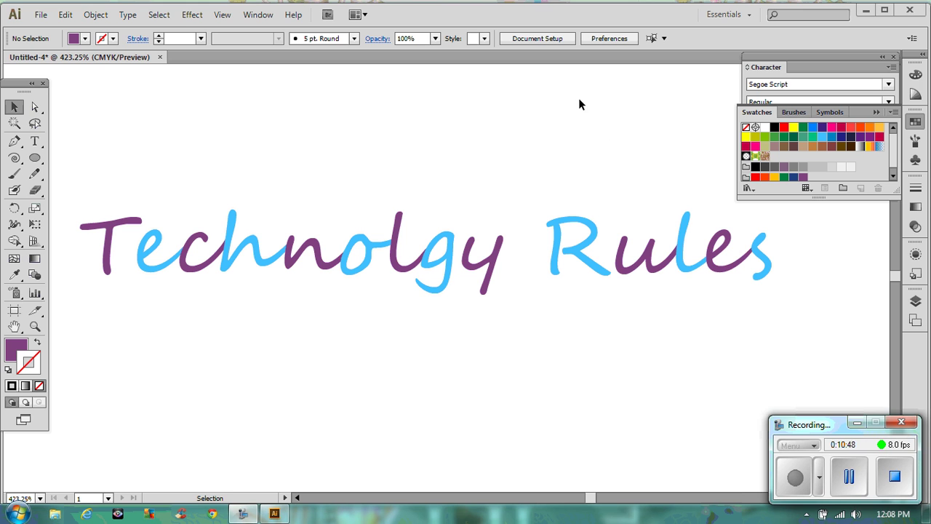
# Move the purple and light blue Segoe Script line up so it sits directly beside the purple circle text.
pyautogui.hotkey('ctrl', '0')
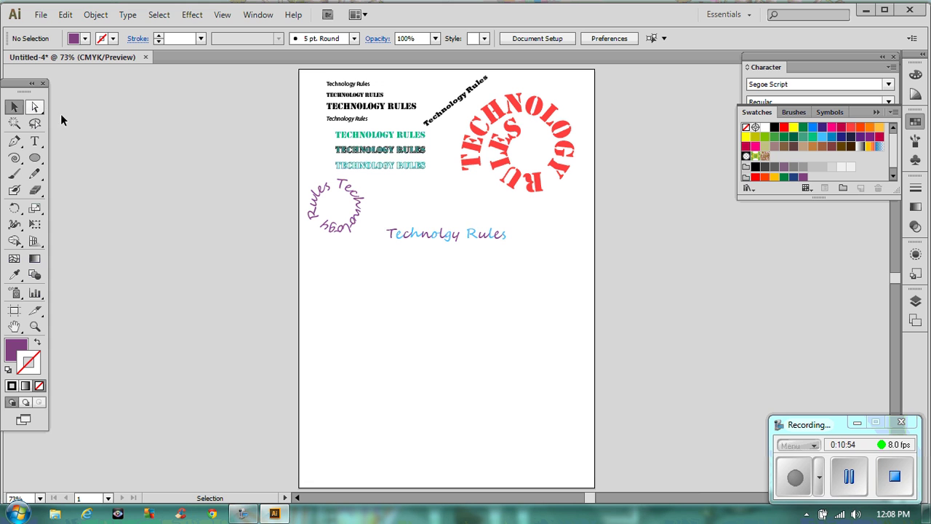
pyautogui.moveTo(460, 228); pyautogui.dragTo(444, 193)
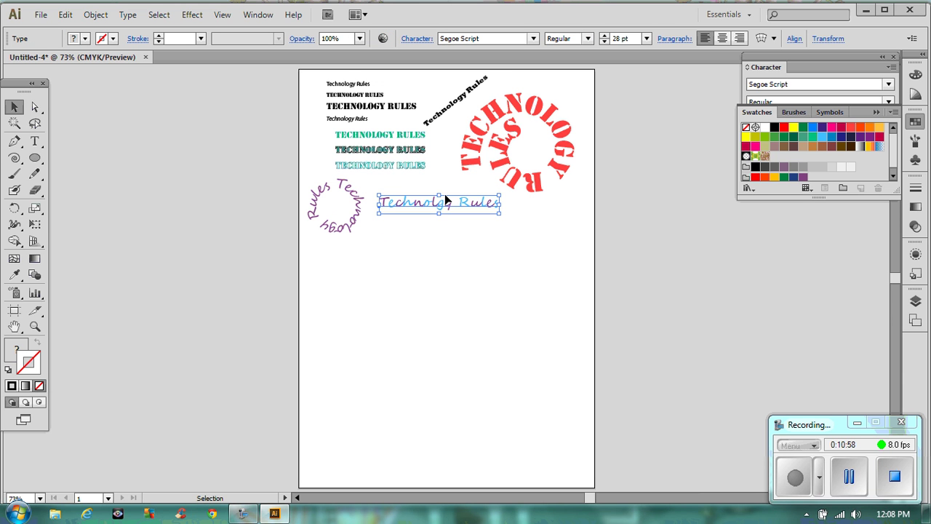